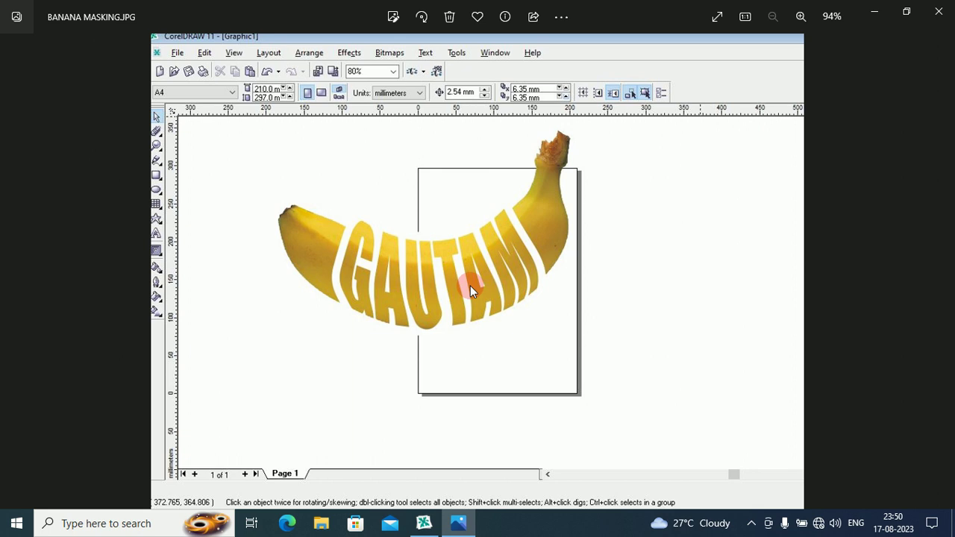
Step: Switch to CorelDRAW and import the banana PNG from the photos for tutorial folder
left_click(424, 525)
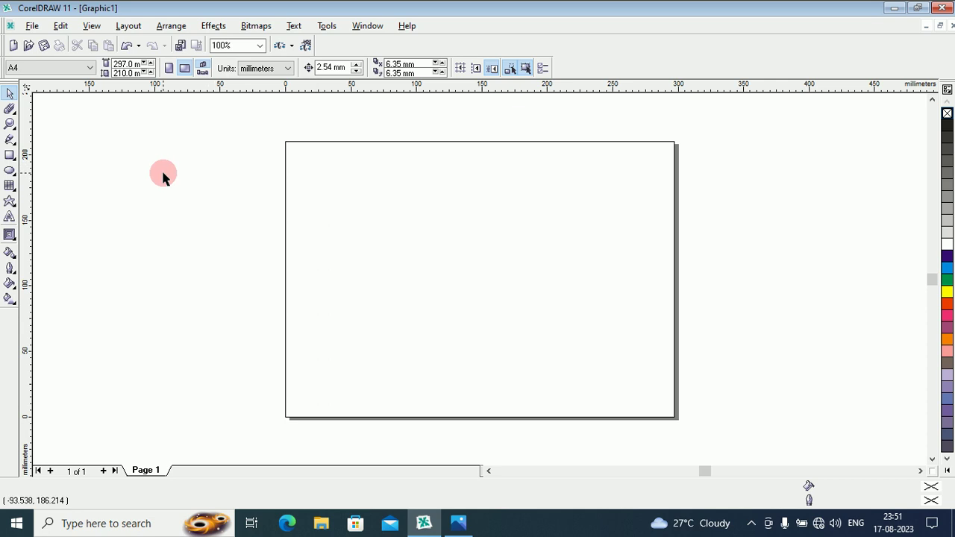
key("alt+f")
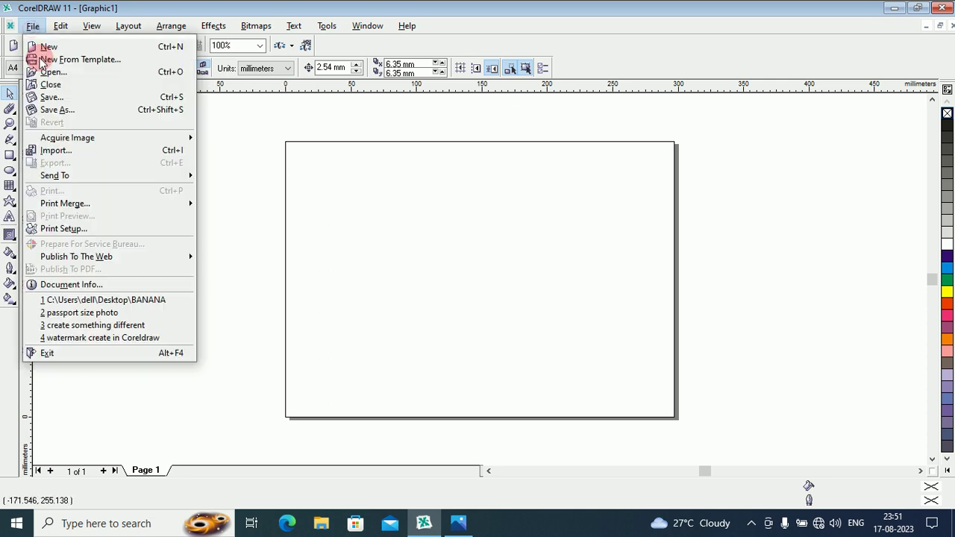
left_click(56, 151)
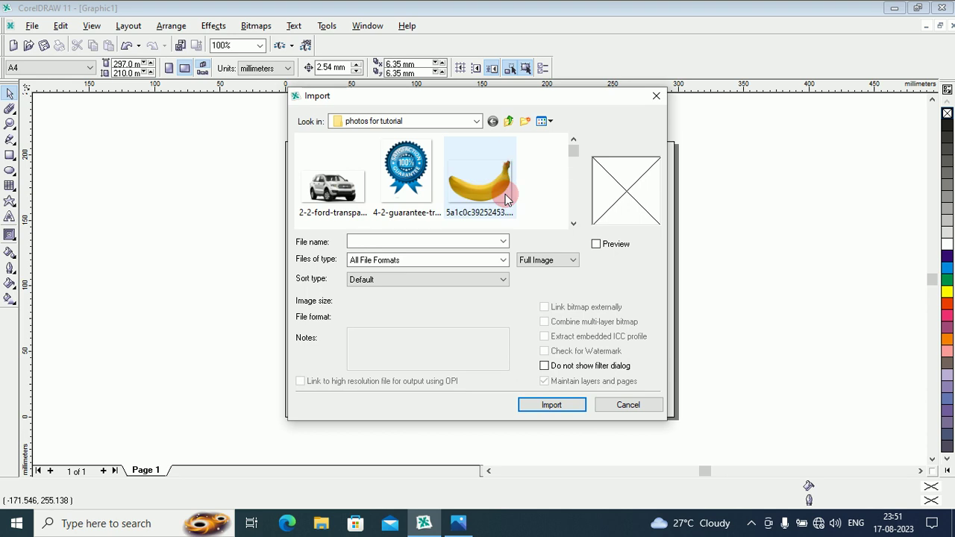
left_click(475, 192)
left_click(553, 410)
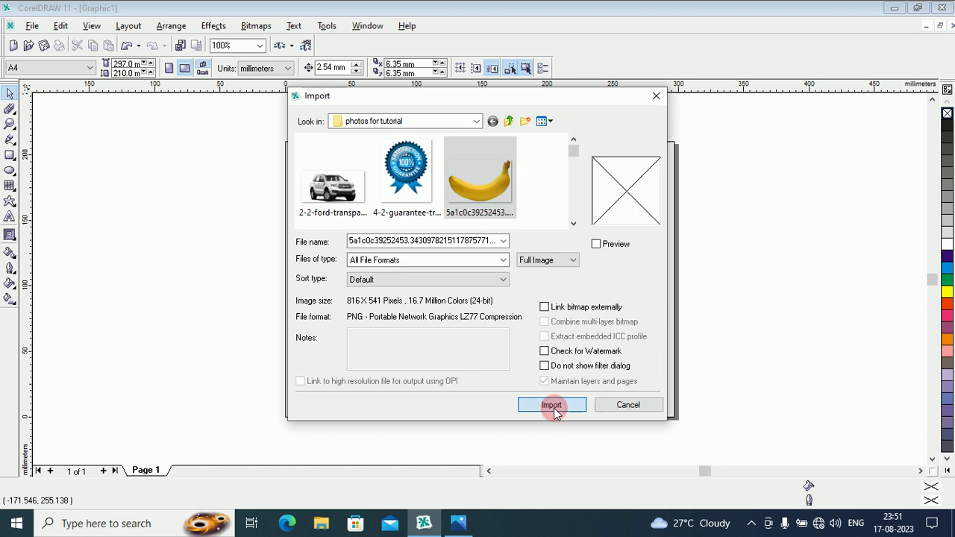
Step: Place the banana image across the page and stretch it to about 263 mm wide by 170 mm high
mouse_move(312, 162)
left_mouse_down()
mouse_move(401, 232)
mouse_move(661, 374)
left_mouse_up()
left_click(446, 312)
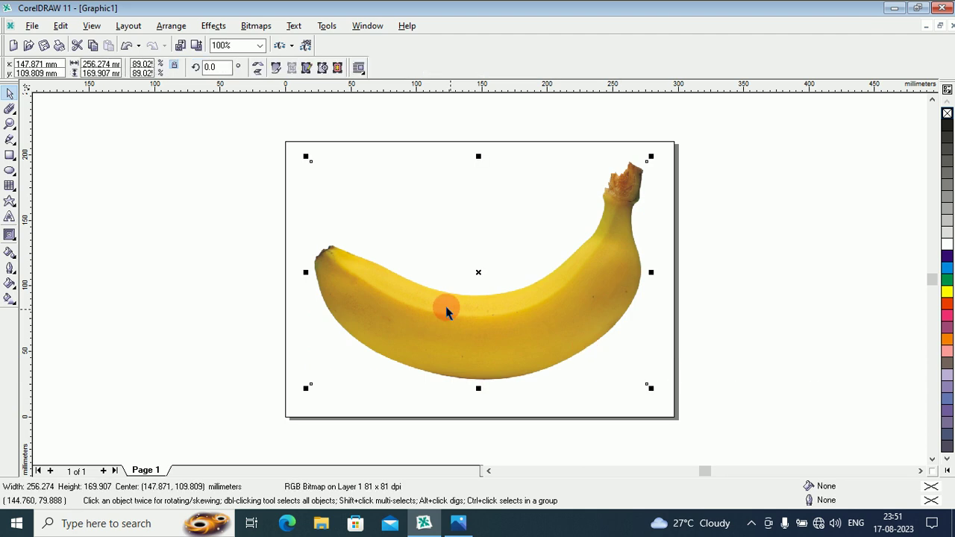
left_click_drag(306, 273, 299, 274)
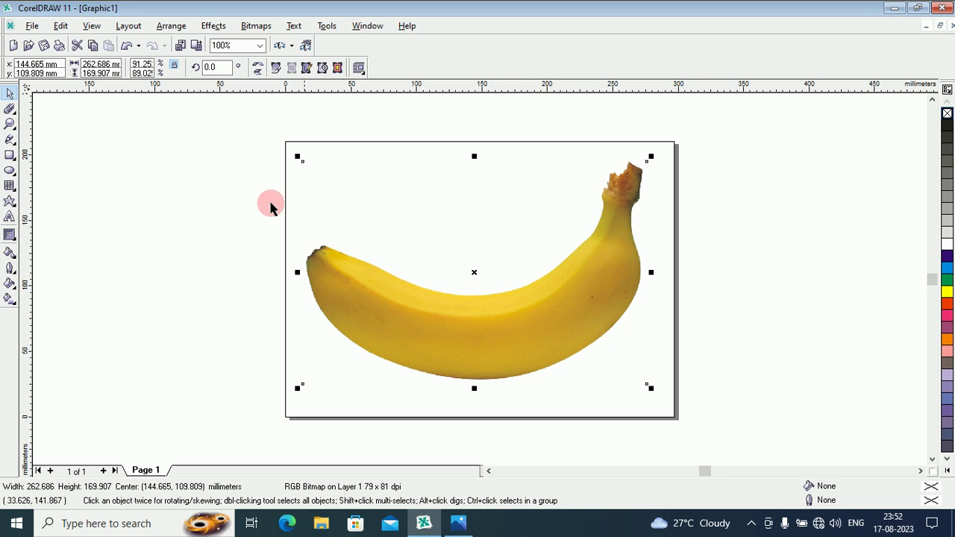
Step: Duplicate the banana image and move the copy over the page's right edge, clear of the original
left_click(60, 27)
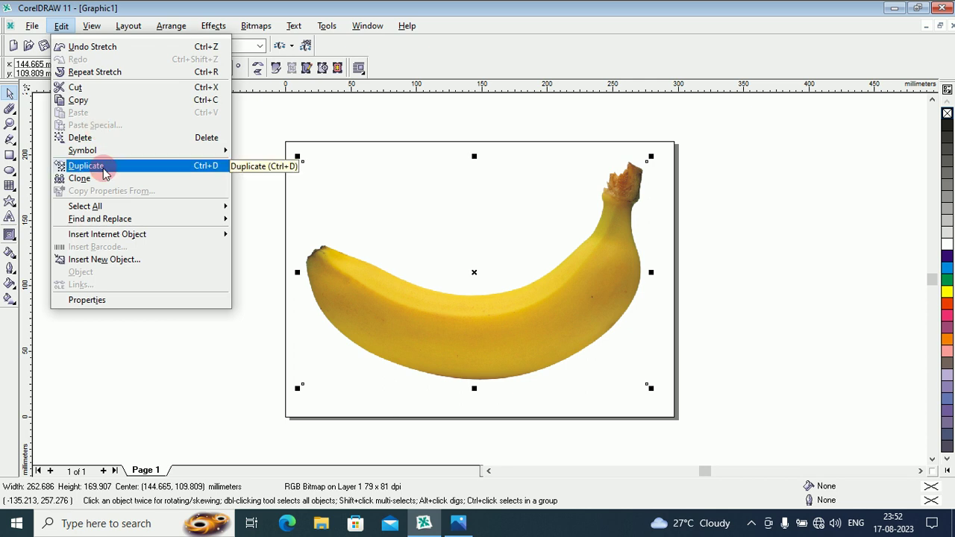
left_click(131, 171)
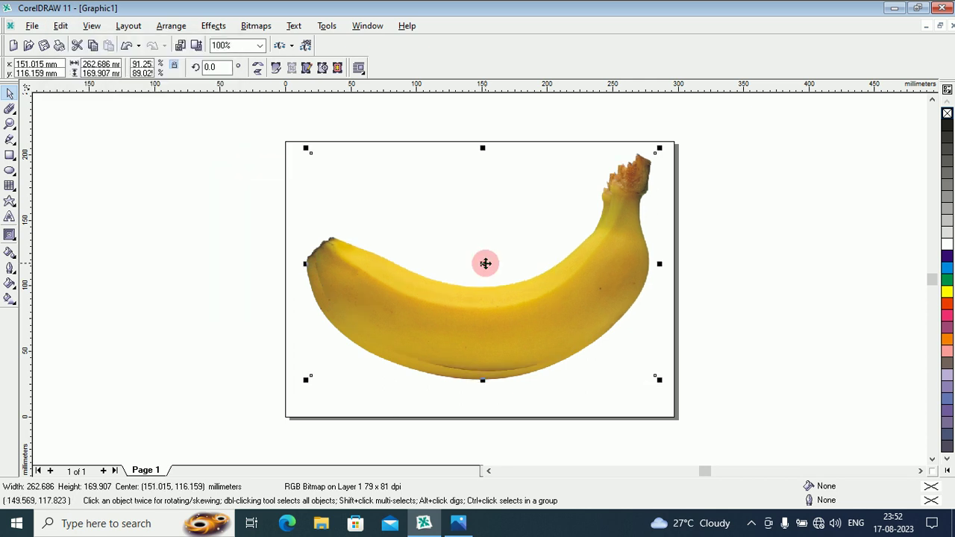
left_click_drag(485, 263, 108, 193)
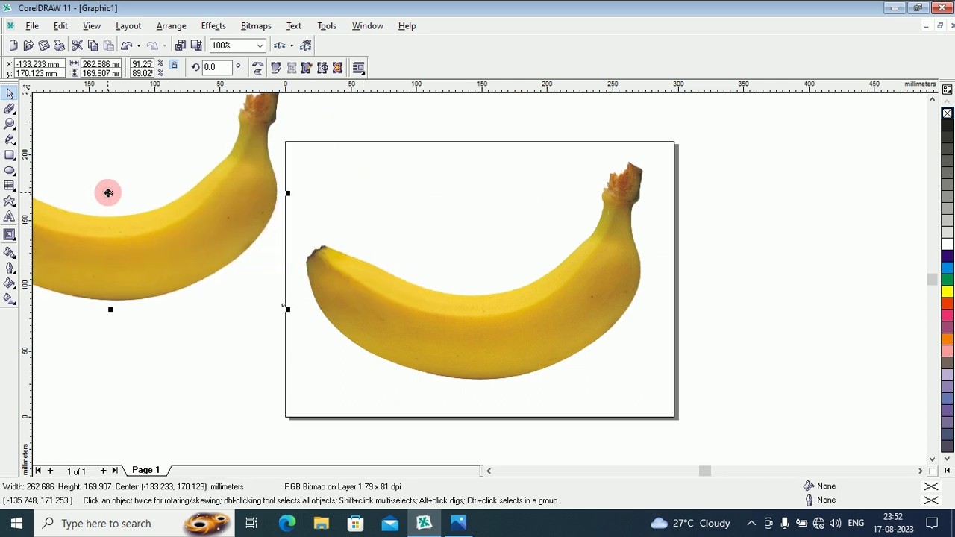
left_click_drag(113, 193, 715, 219)
left_click_drag(706, 286, 719, 371)
Step: Move the original banana over the page's left edge so both bananas stand apart, and deselect it
left_click(482, 329)
mouse_move(482, 328)
left_mouse_down()
mouse_move(311, 250)
mouse_move(288, 249)
mouse_move(282, 277)
left_mouse_up()
scroll(273, 251, "down", 1)
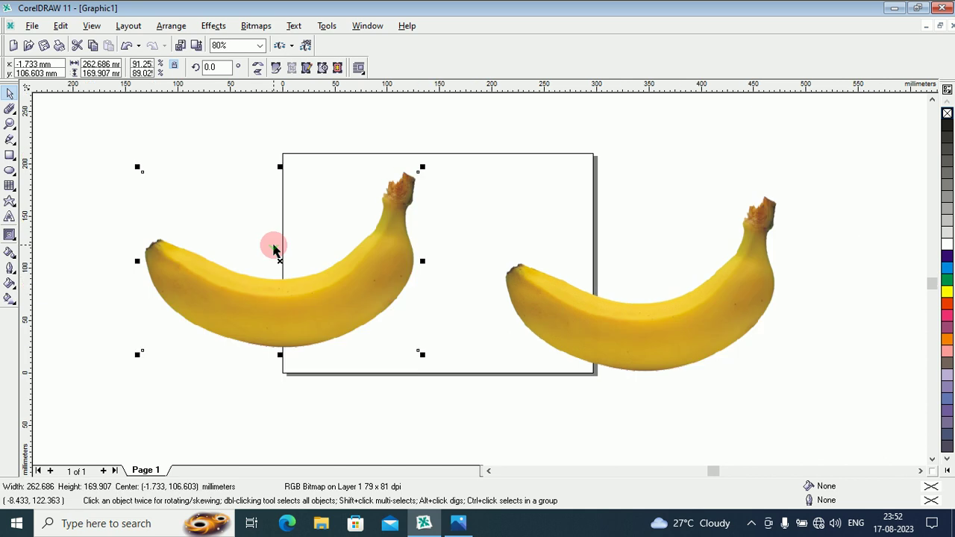
left_click(209, 137)
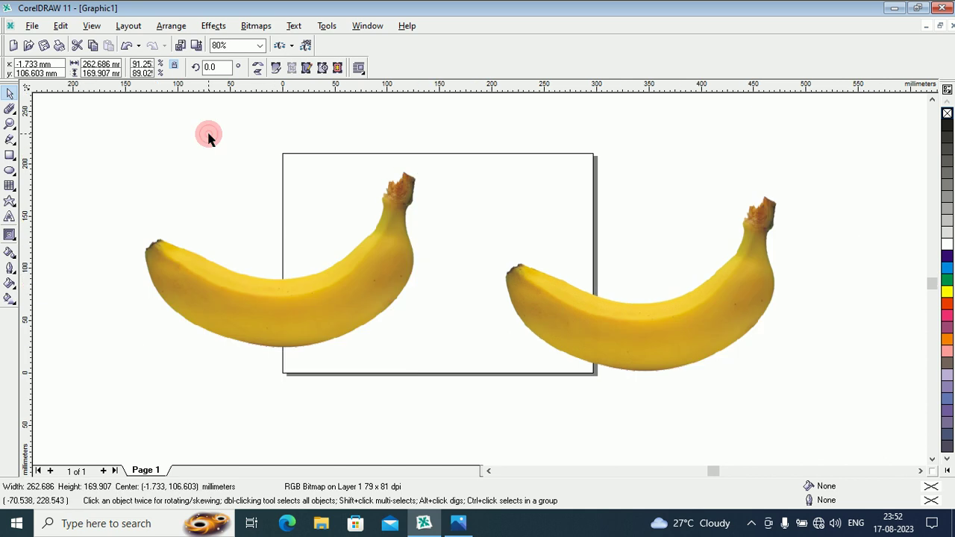
left_click(8, 121)
left_click(8, 95)
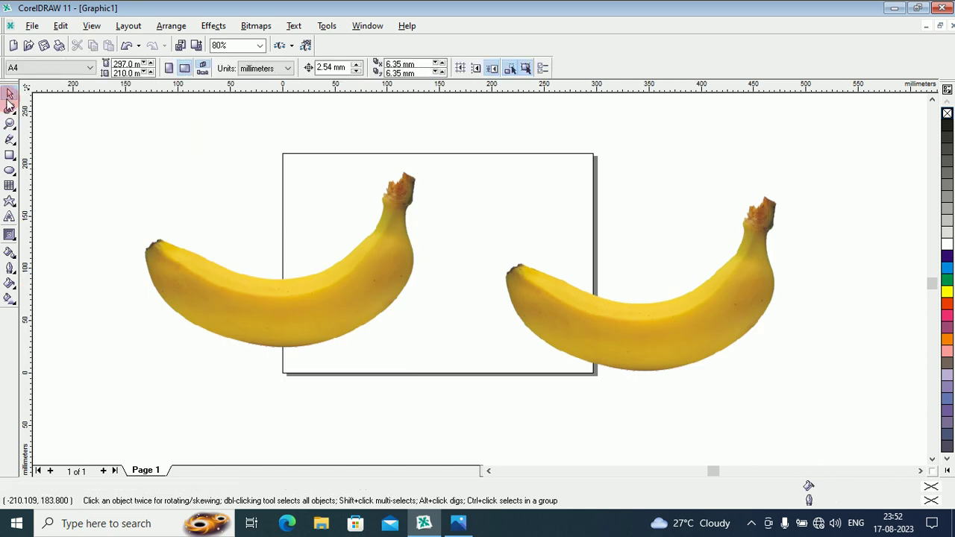
Step: Add the person's first name in capitals as artistic text above the left banana and enlarge it to about 165 pt
left_click(9, 218)
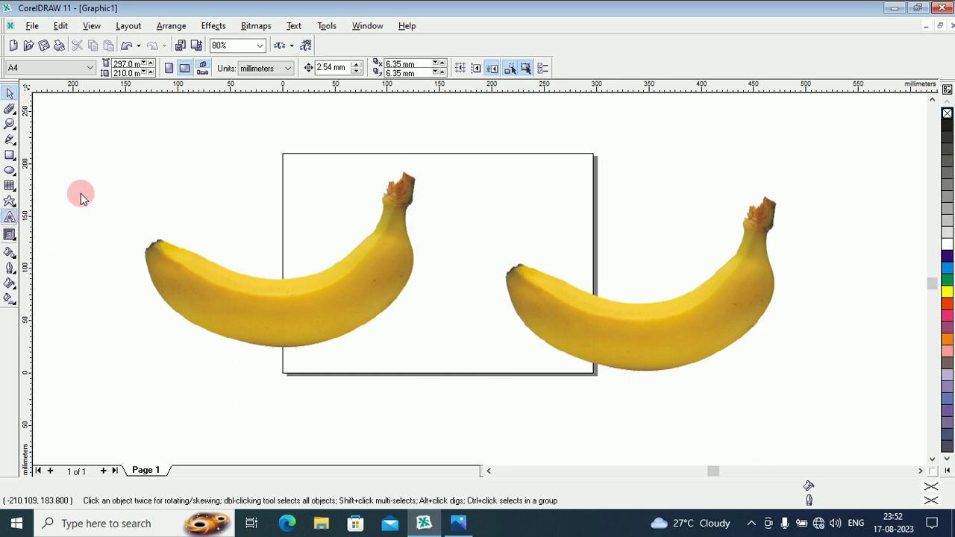
left_click(127, 170)
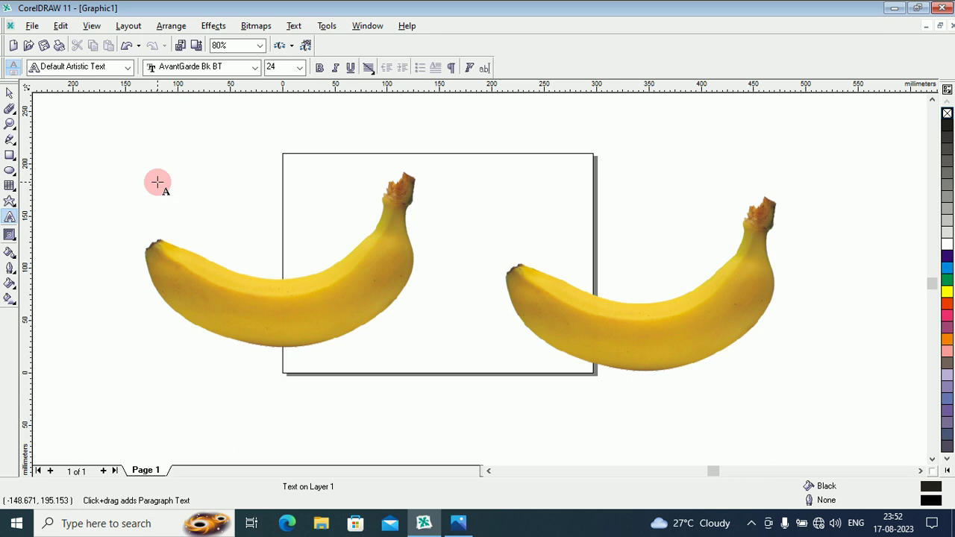
type("GAUTA")
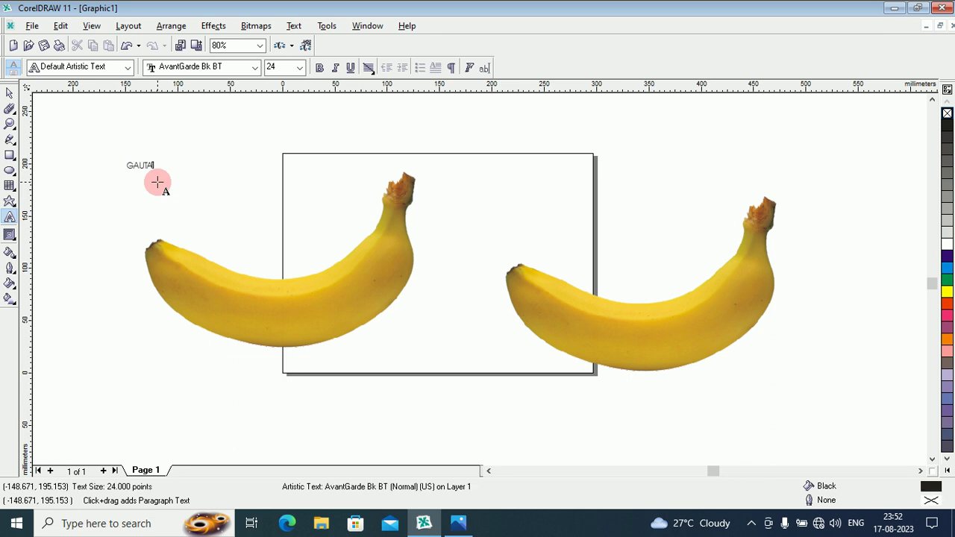
type("M")
left_click(152, 173)
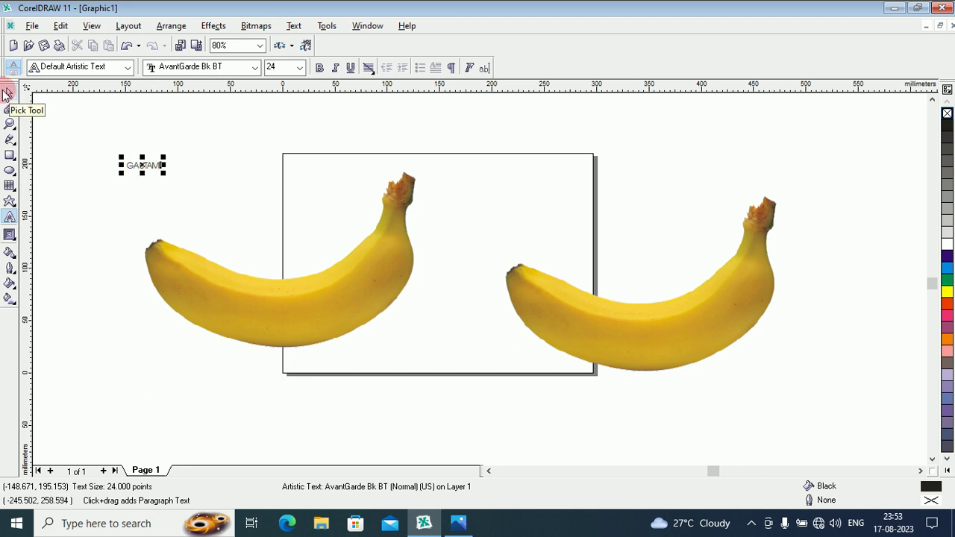
left_click(7, 92)
left_click_drag(165, 174, 354, 265)
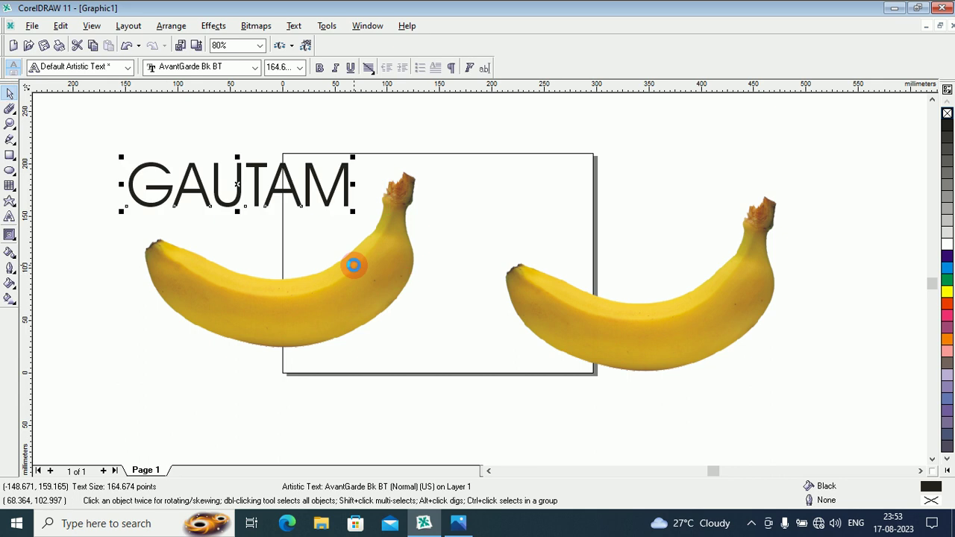
left_click(236, 203)
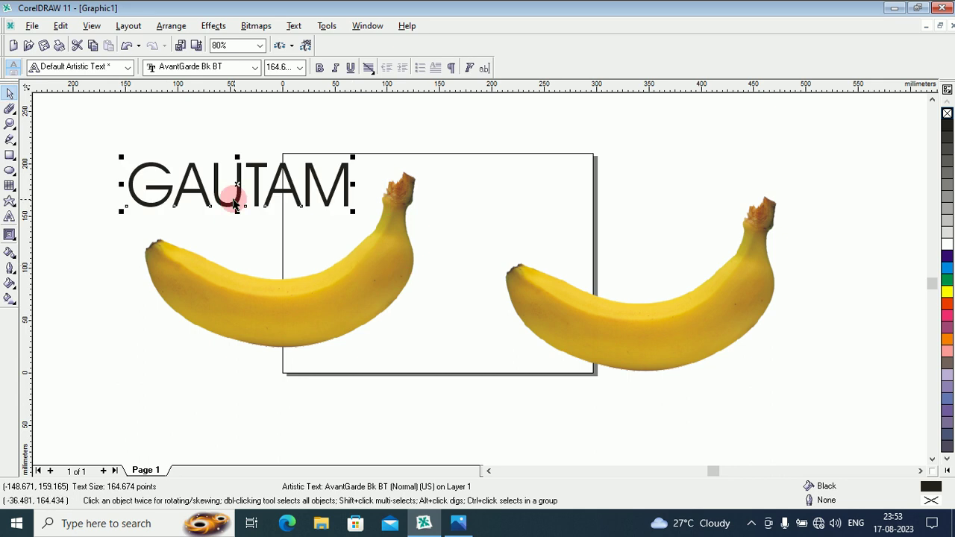
left_click(208, 193)
left_click(222, 214)
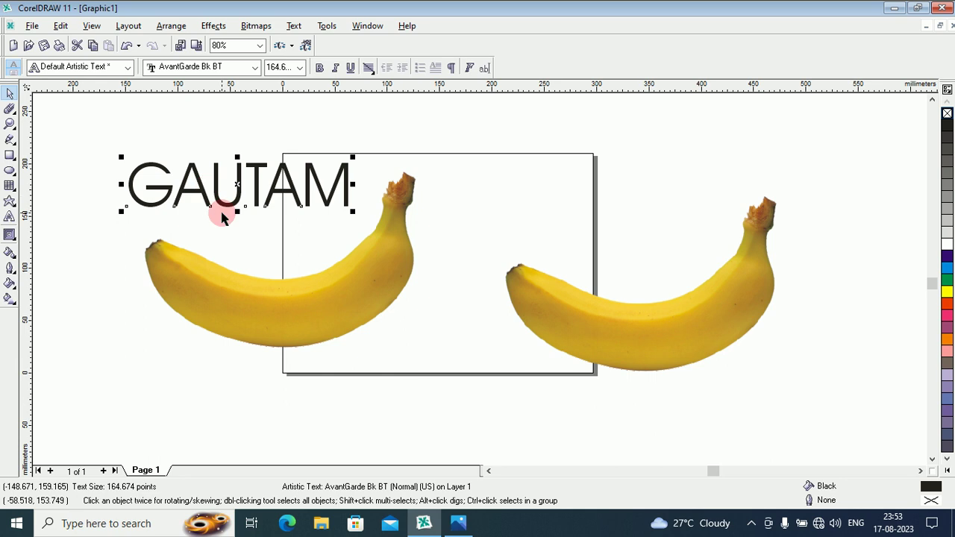
left_click(184, 186)
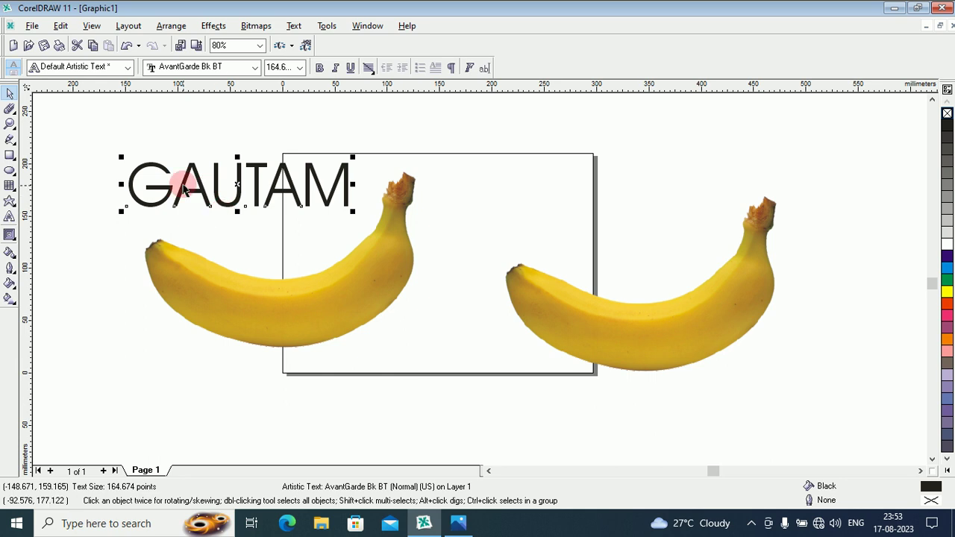
left_click(305, 196)
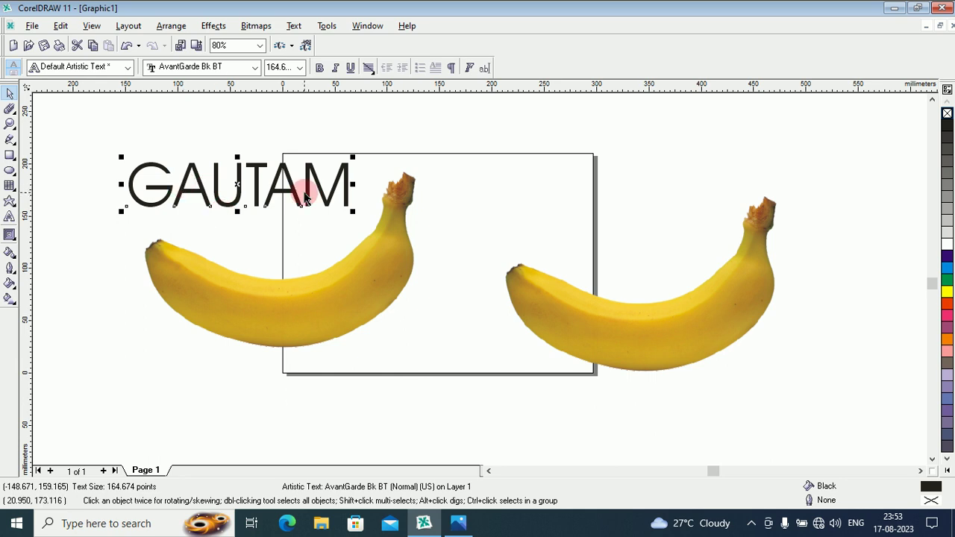
left_click(188, 199)
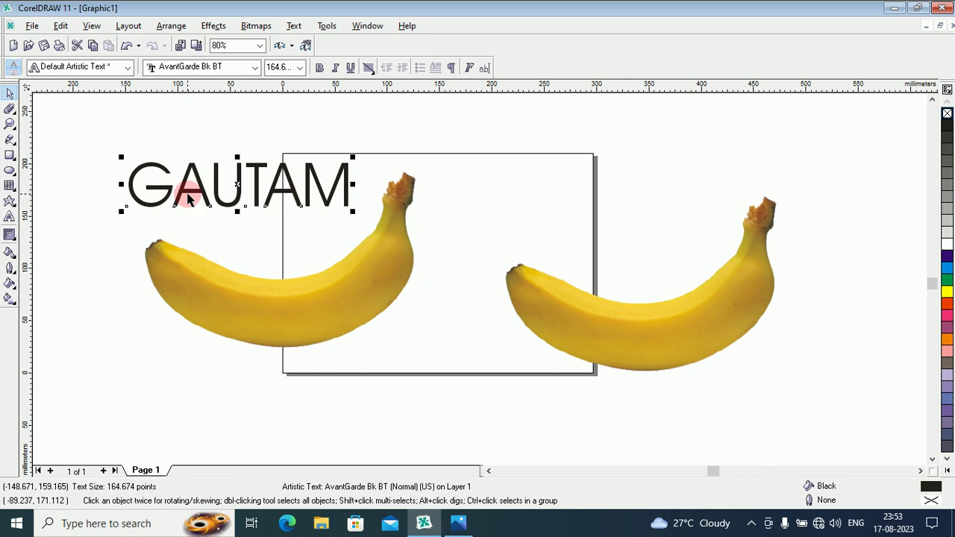
left_click(270, 186)
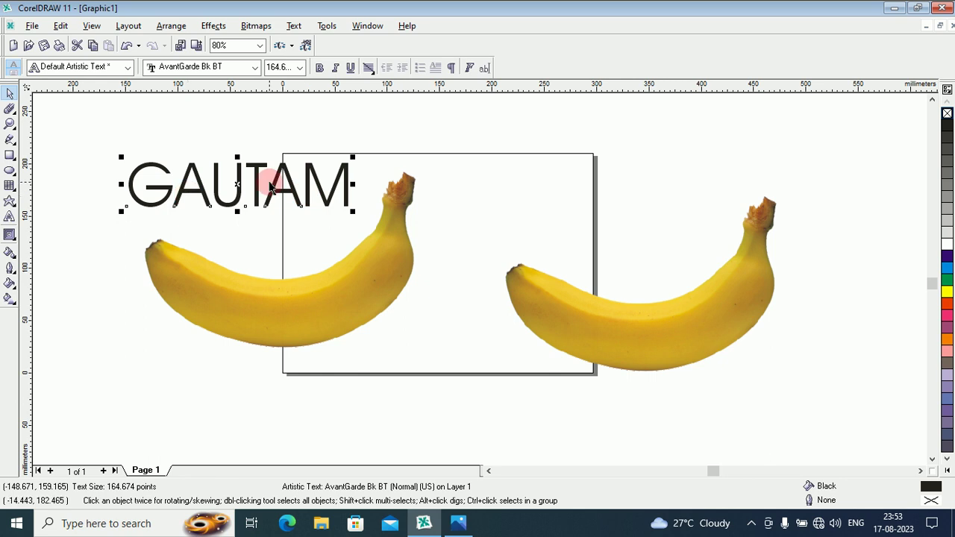
left_click(294, 28)
left_click(321, 158)
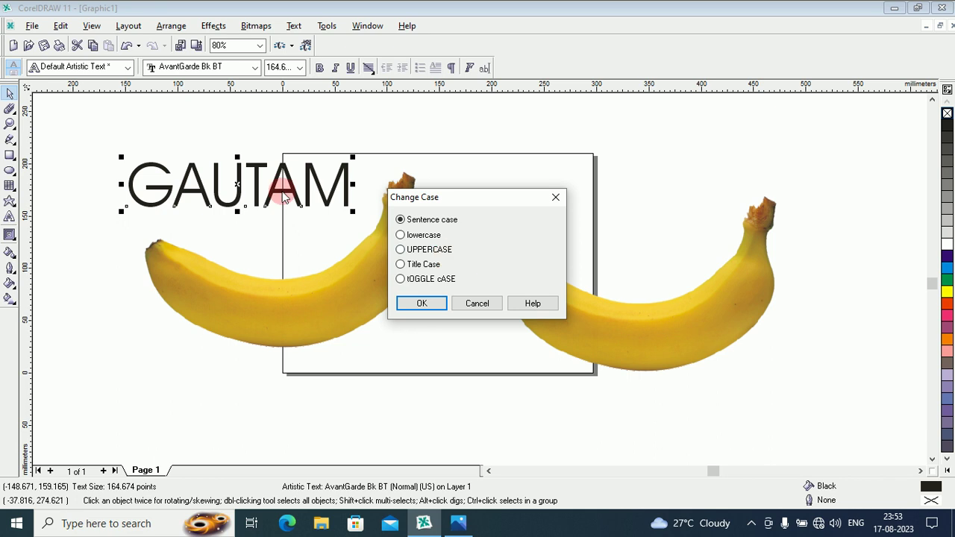
left_click(477, 303)
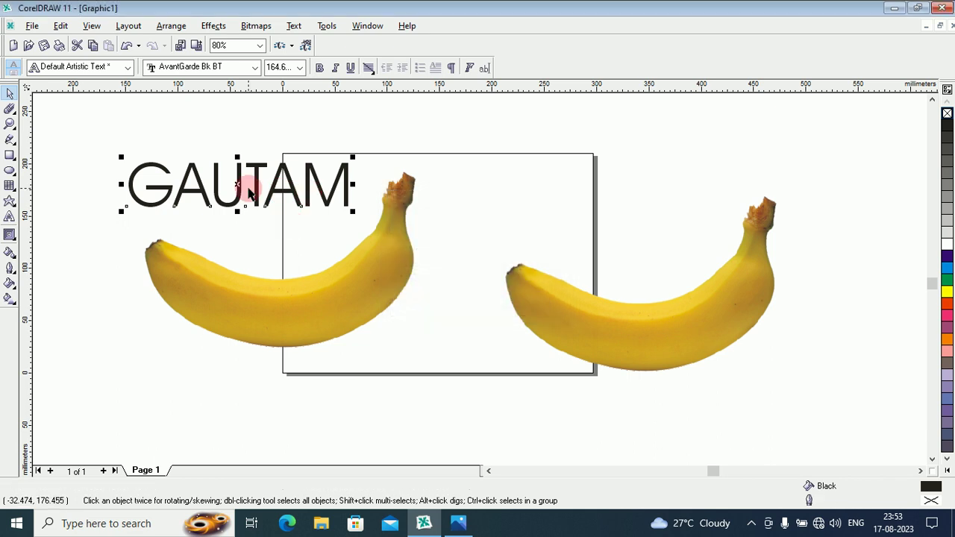
Step: Set the font of the name text to Impact
left_click(255, 68)
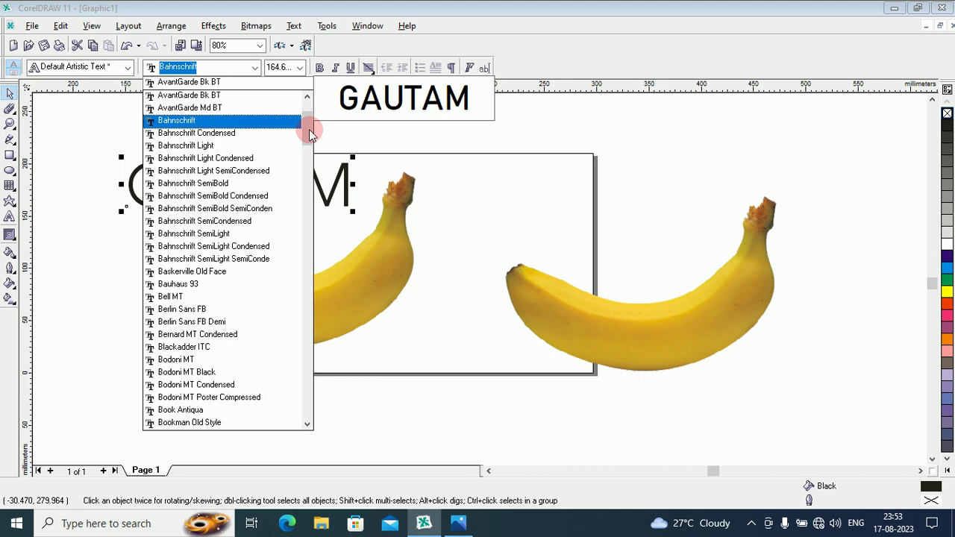
left_click_drag(309, 129, 300, 215)
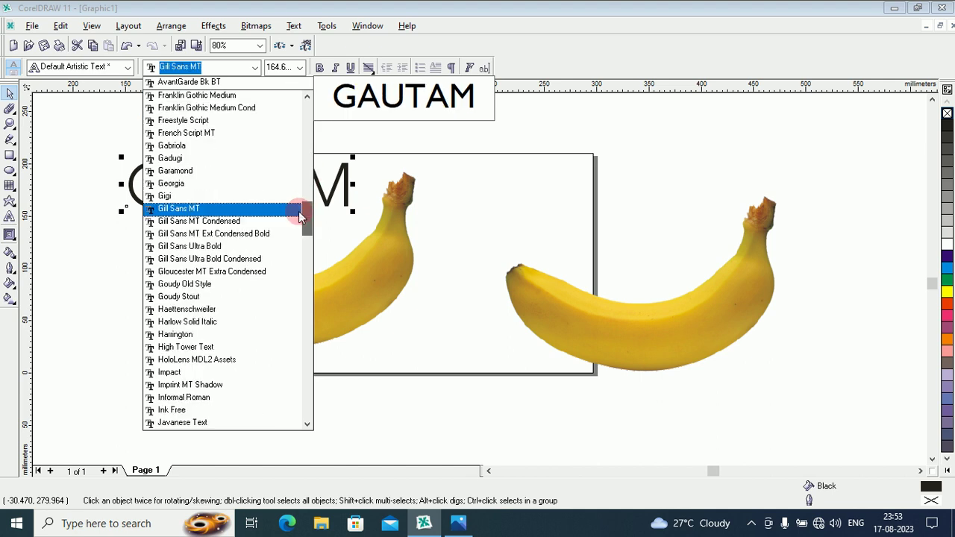
left_click(187, 375)
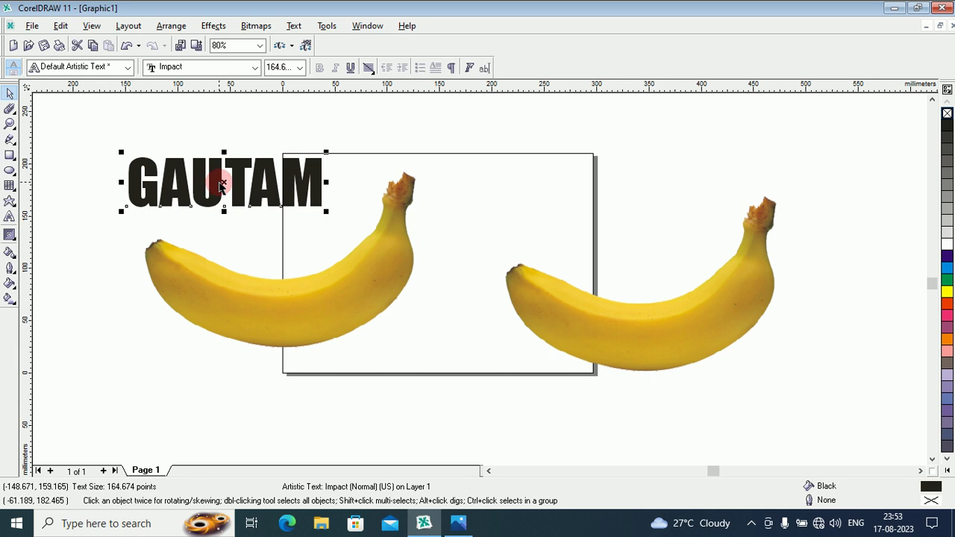
Step: Move the name text onto the left banana's middle, narrow it from both sides and stretch it downward to about 209 pt
left_click_drag(221, 185, 277, 301)
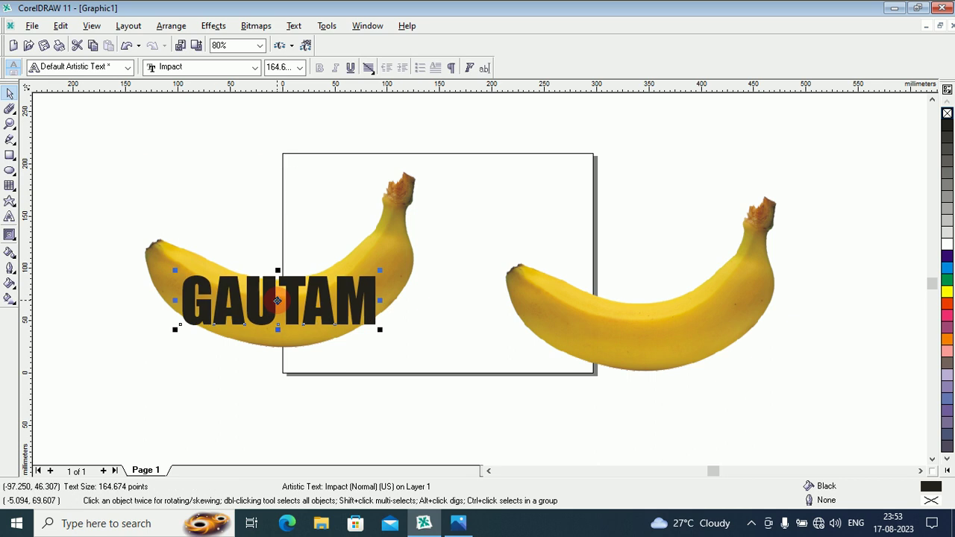
scroll(277, 301, "up", 1)
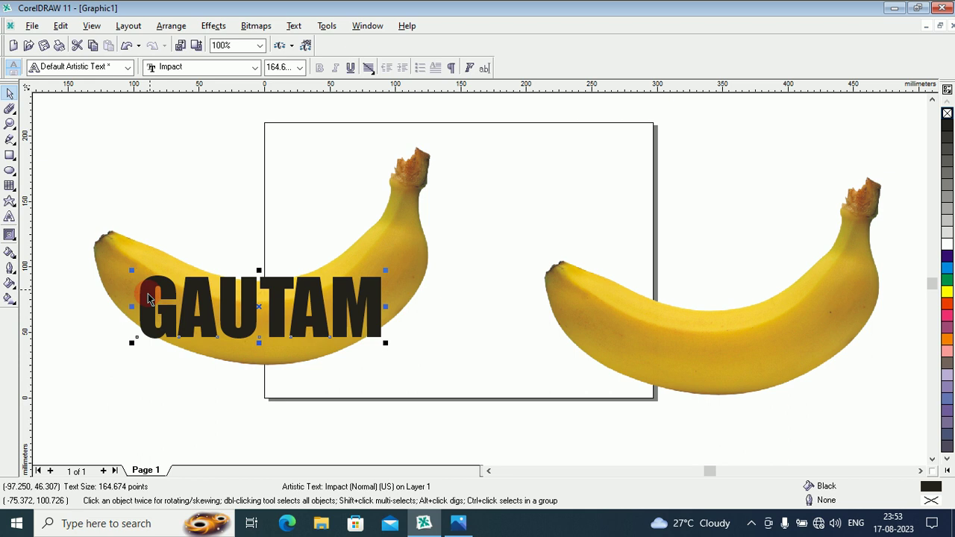
left_click_drag(148, 299, 143, 307)
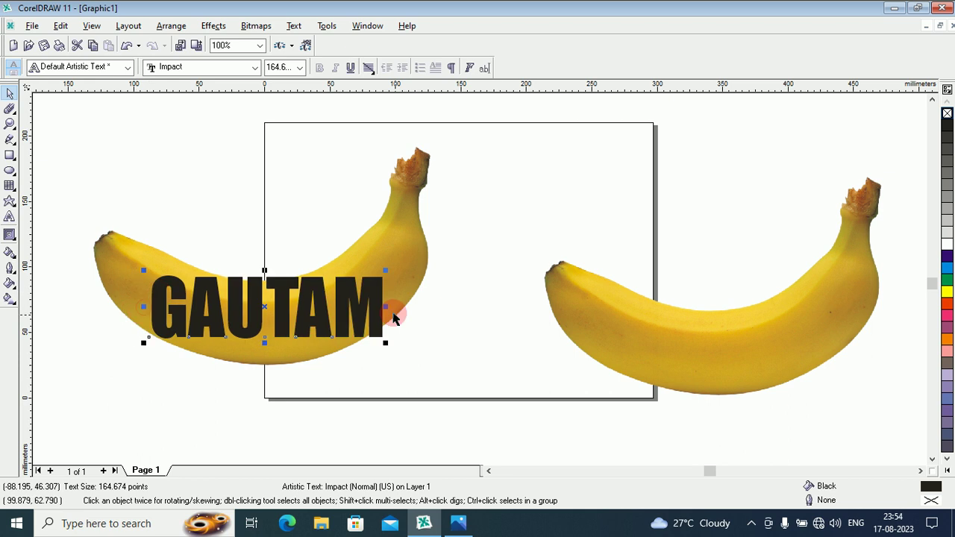
left_click_drag(385, 307, 372, 307)
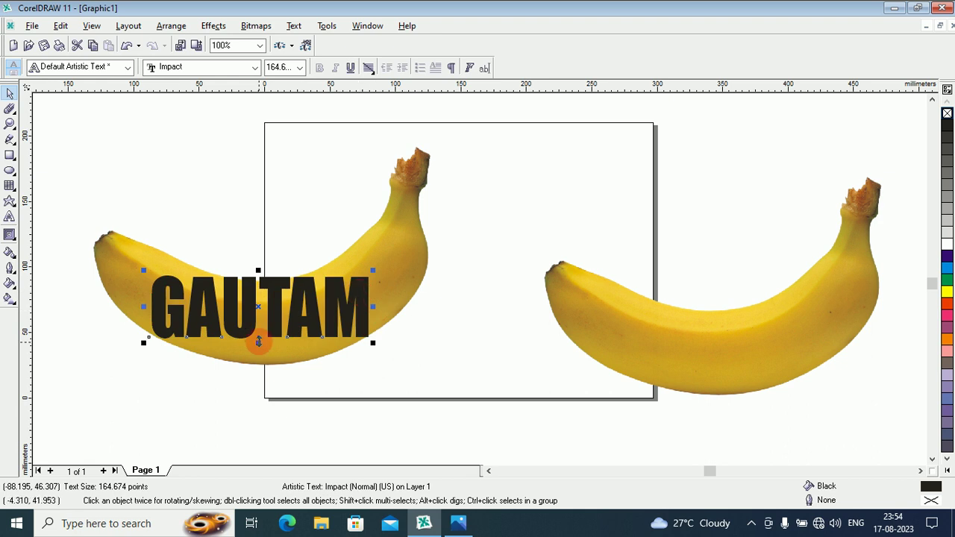
left_click_drag(258, 342, 259, 356)
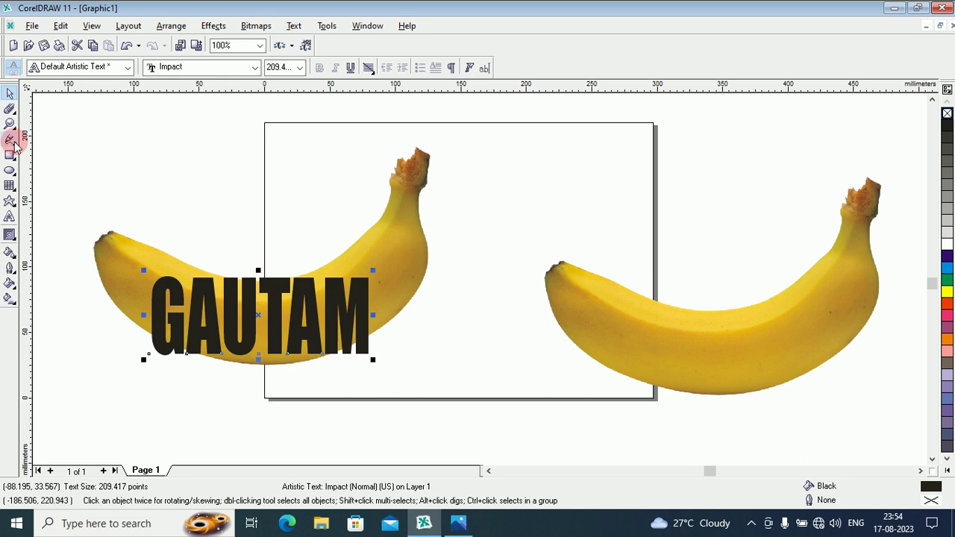
Step: Apply an interactive envelope to the name text over the left banana
left_click(13, 240)
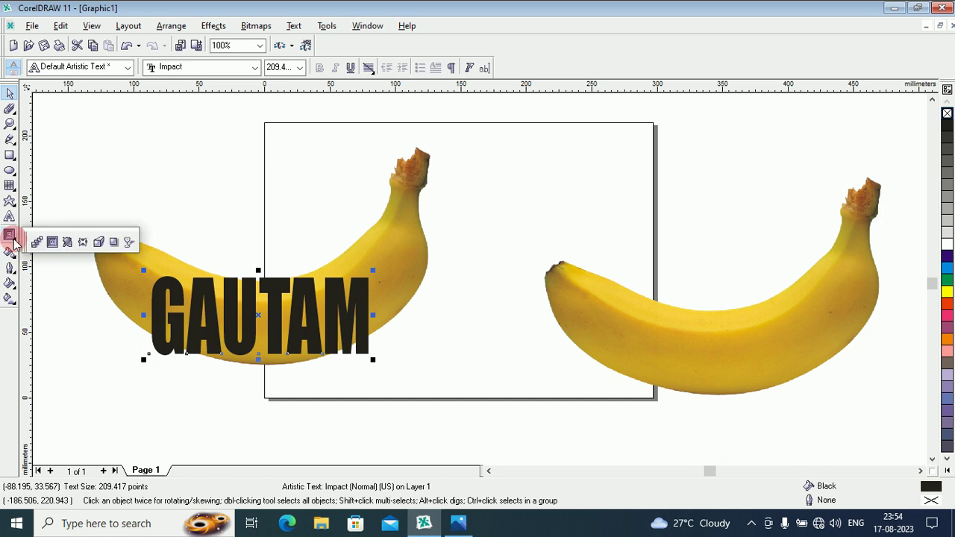
left_click_drag(13, 243, 84, 249)
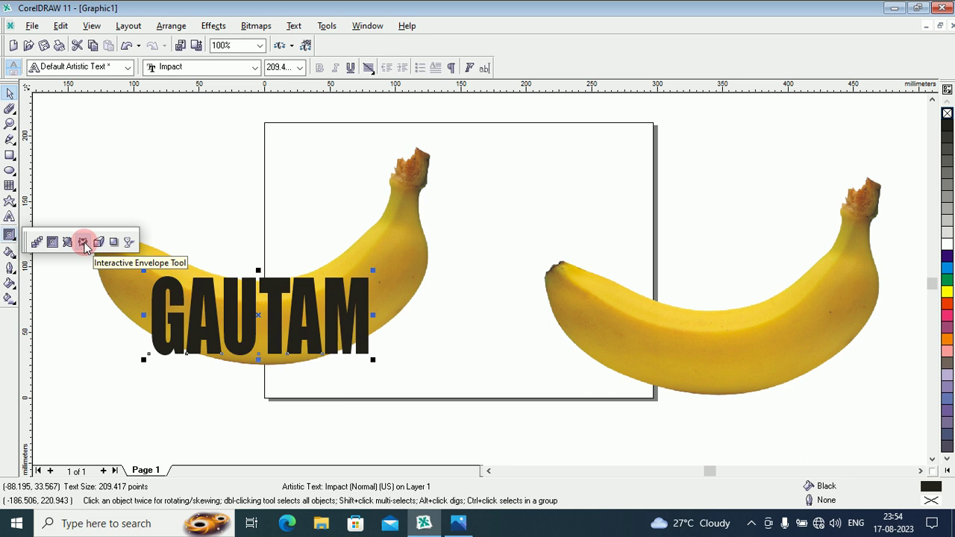
left_click_drag(84, 249, 84, 248)
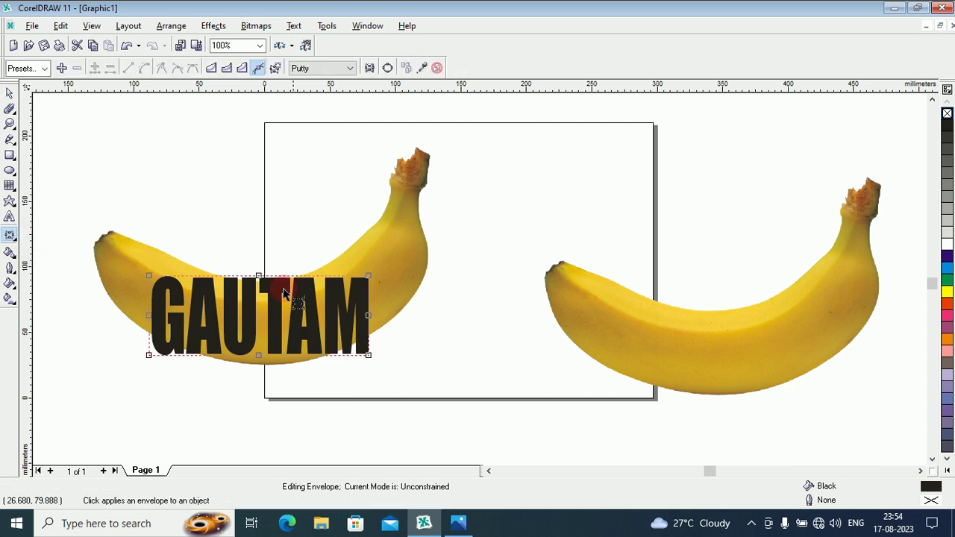
scroll(284, 294, "up", 2)
scroll(270, 284, "down", 1)
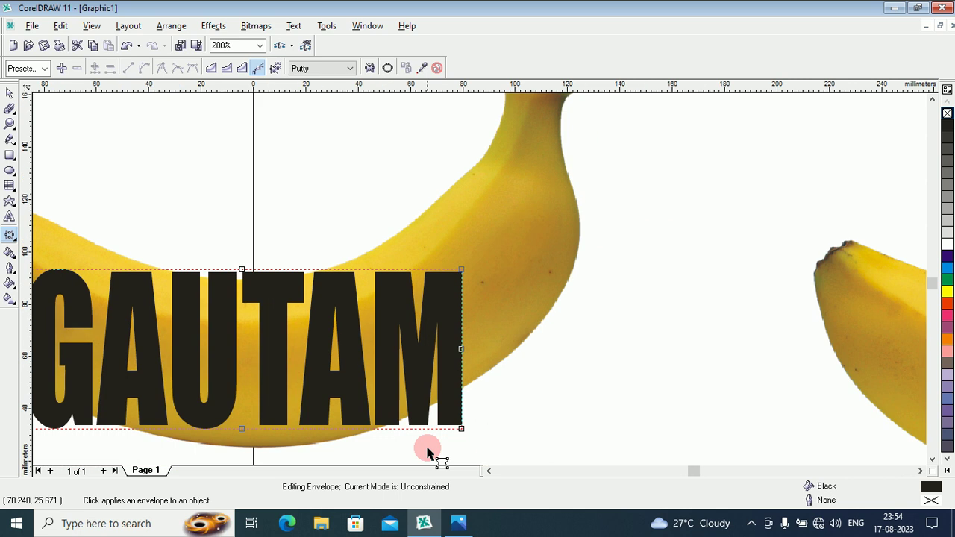
left_click(490, 470)
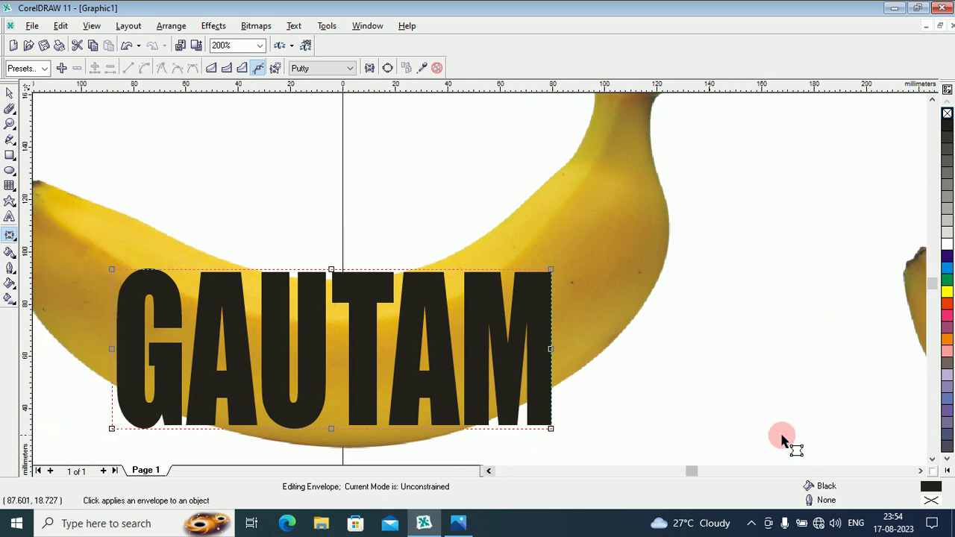
left_click(934, 460)
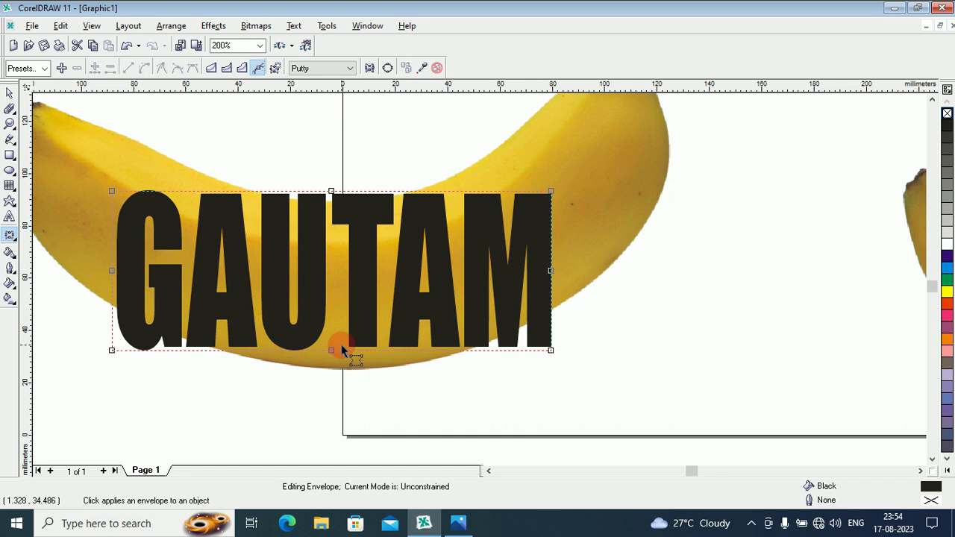
Step: Move the envelope's upper-left node to the banana's upper edge and bend its top handle along the fruit's curve
left_click(112, 193)
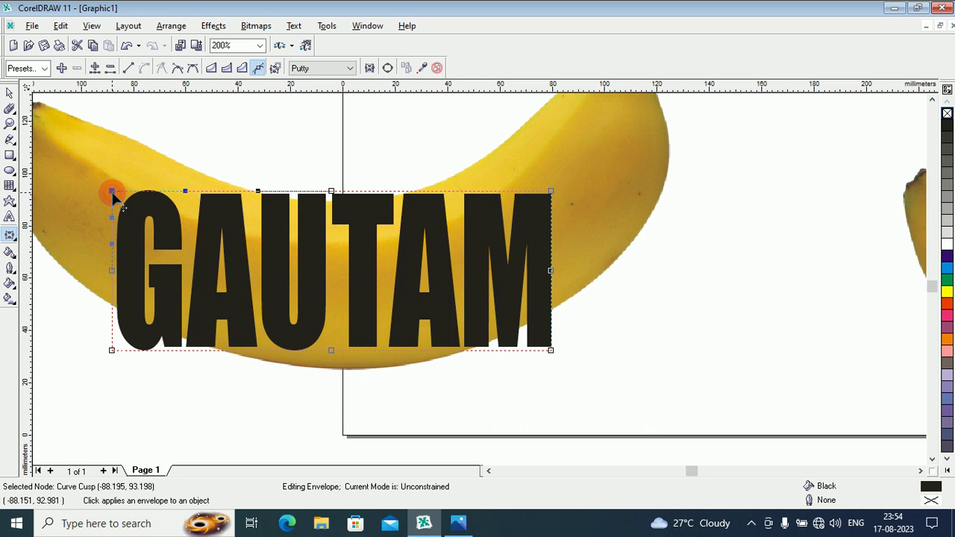
left_click(186, 191)
left_click_drag(187, 192, 185, 179)
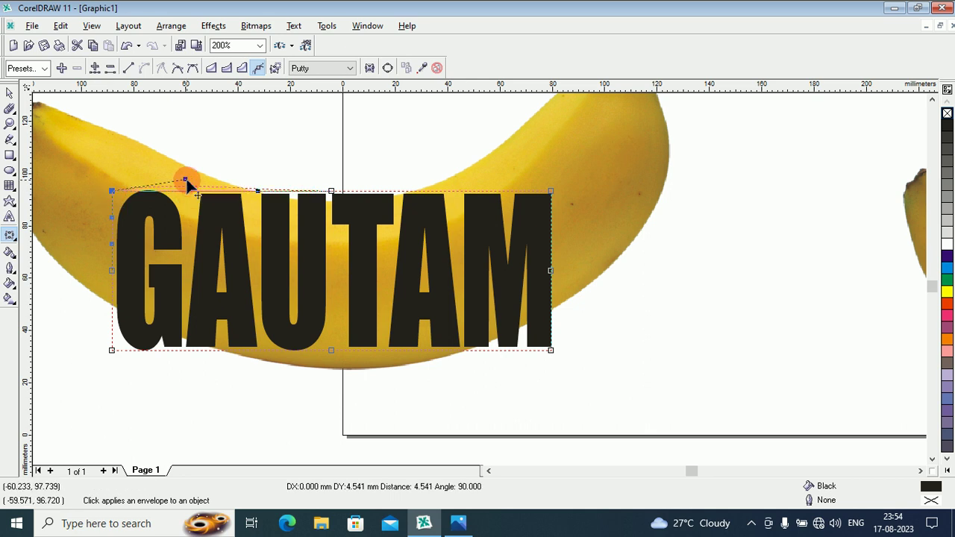
left_click(112, 221)
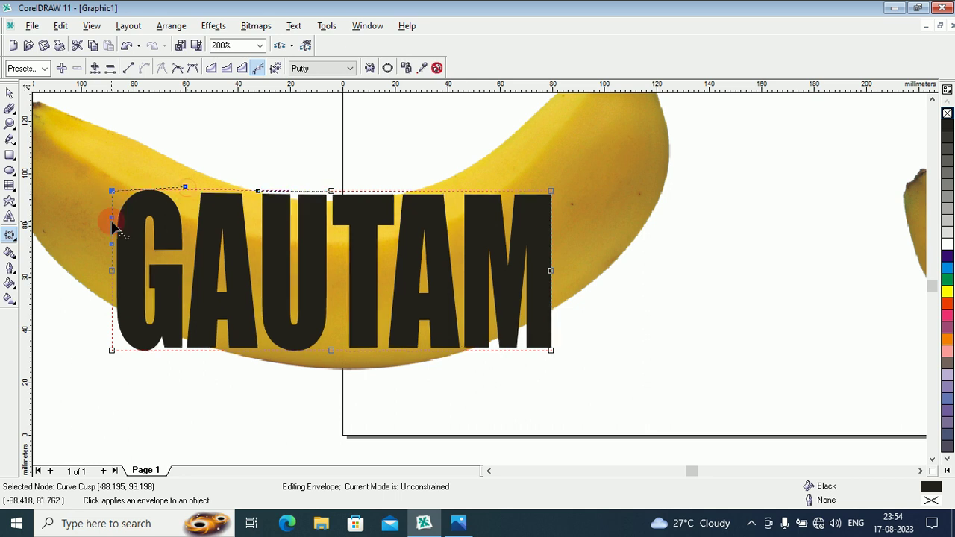
left_click(111, 192)
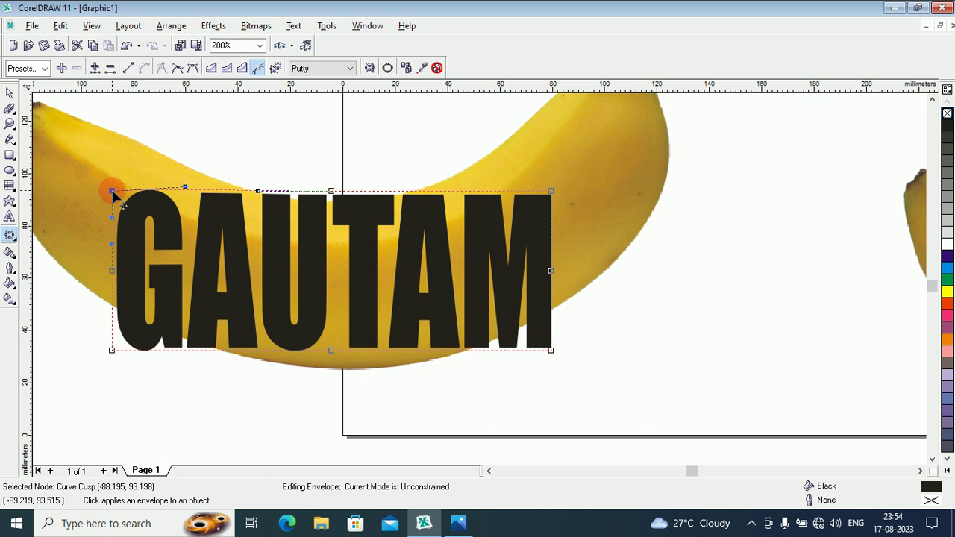
left_click_drag(112, 192, 147, 149)
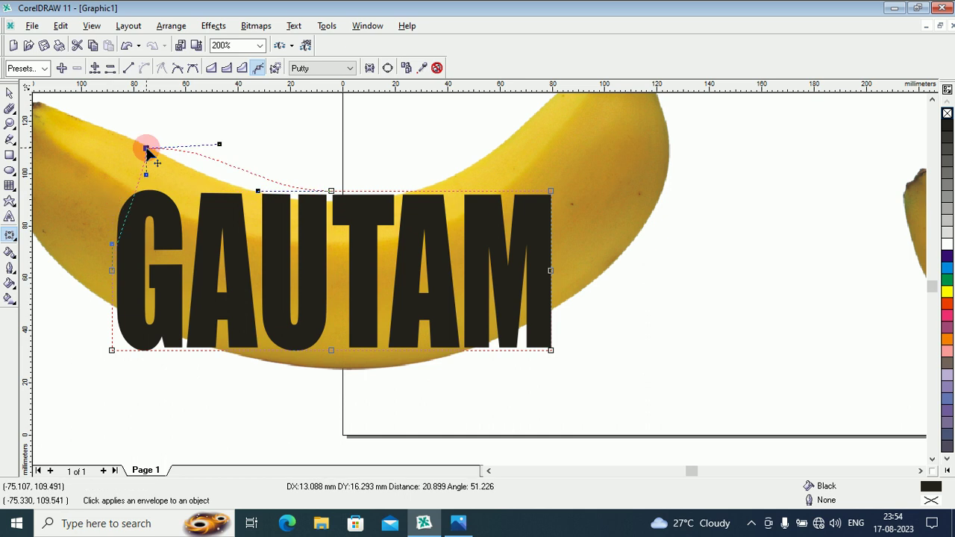
left_click_drag(147, 150, 147, 149)
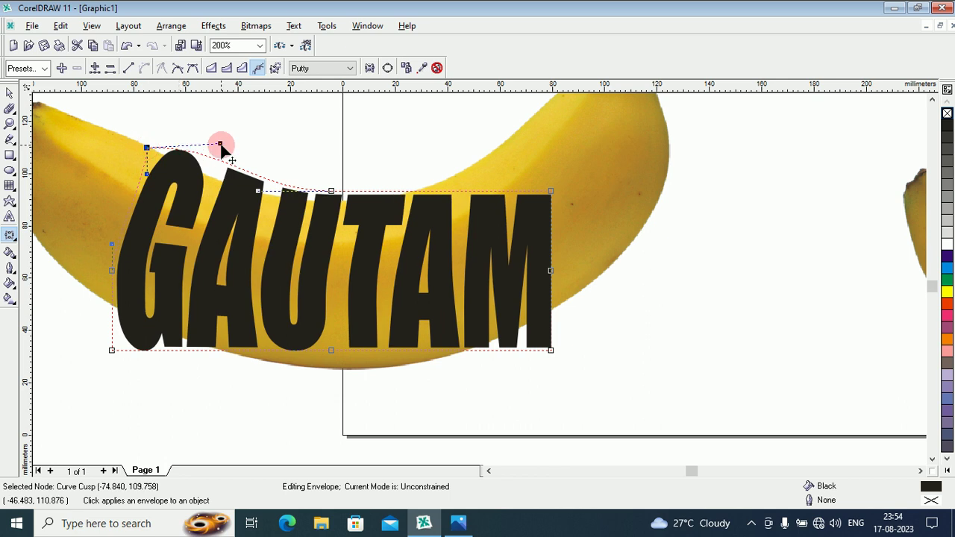
left_click_drag(221, 144, 206, 176)
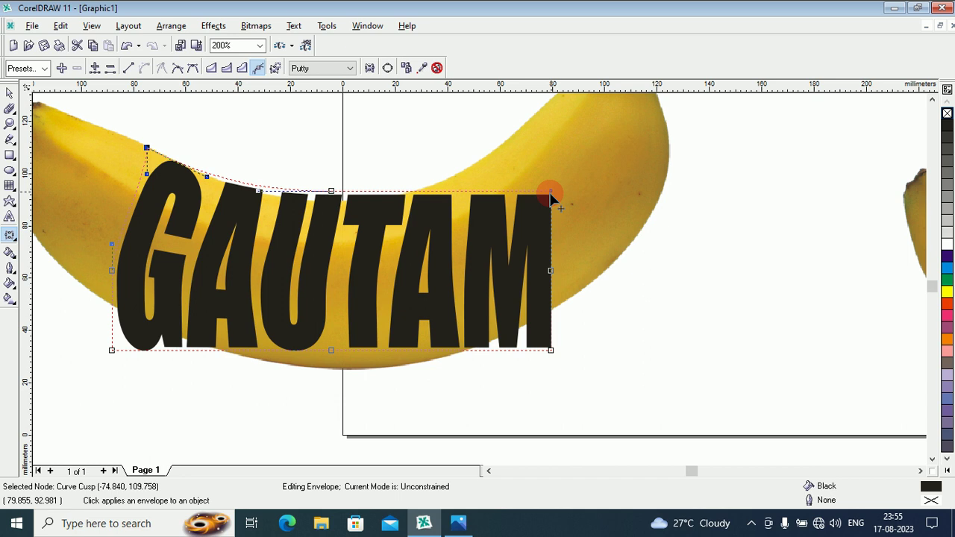
Step: Move the envelope's upper-right node to the banana's upper edge and delete the top middle node
left_click_drag(552, 193, 513, 137)
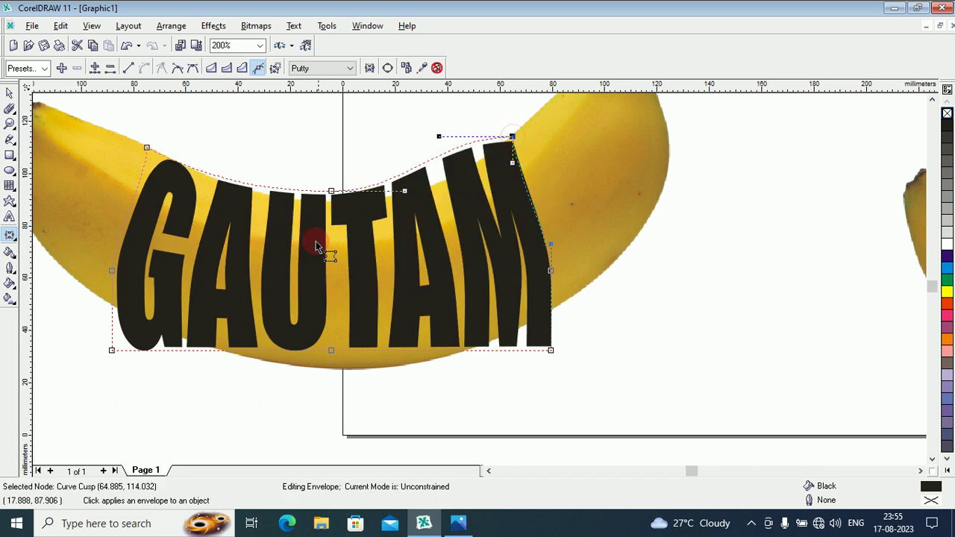
right_click(332, 192)
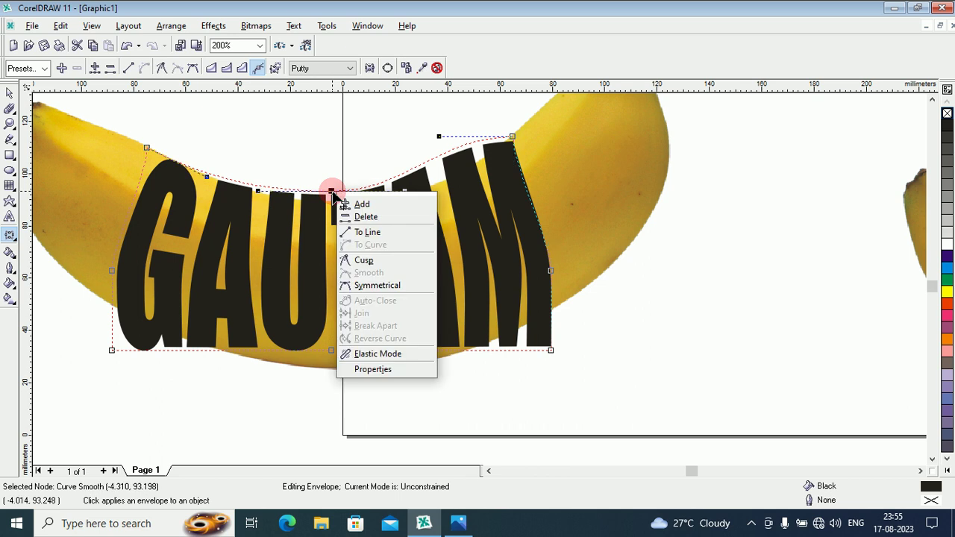
left_click(361, 217)
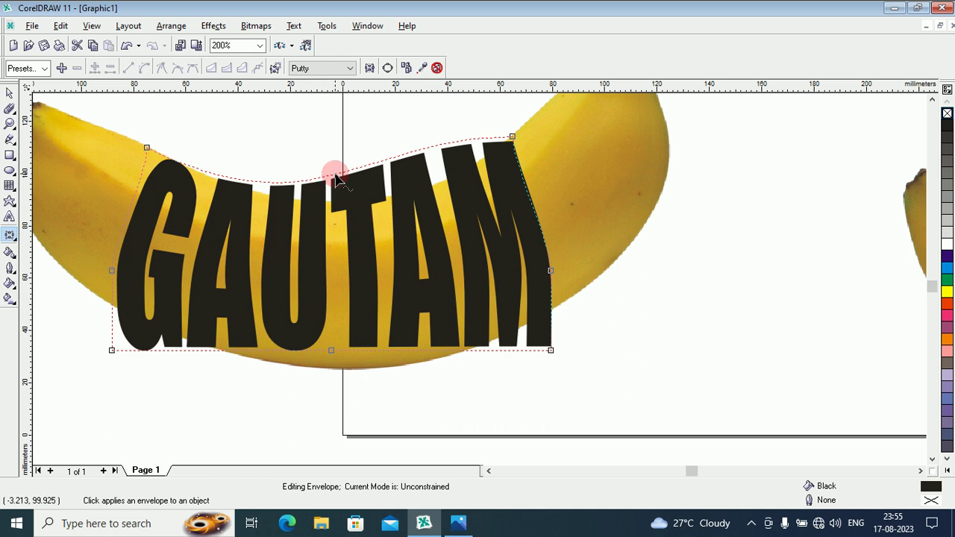
Step: Pull the envelope's top edge down onto the banana and lower the upper-right node's handle toward the inner curve
left_click_drag(336, 179, 336, 203)
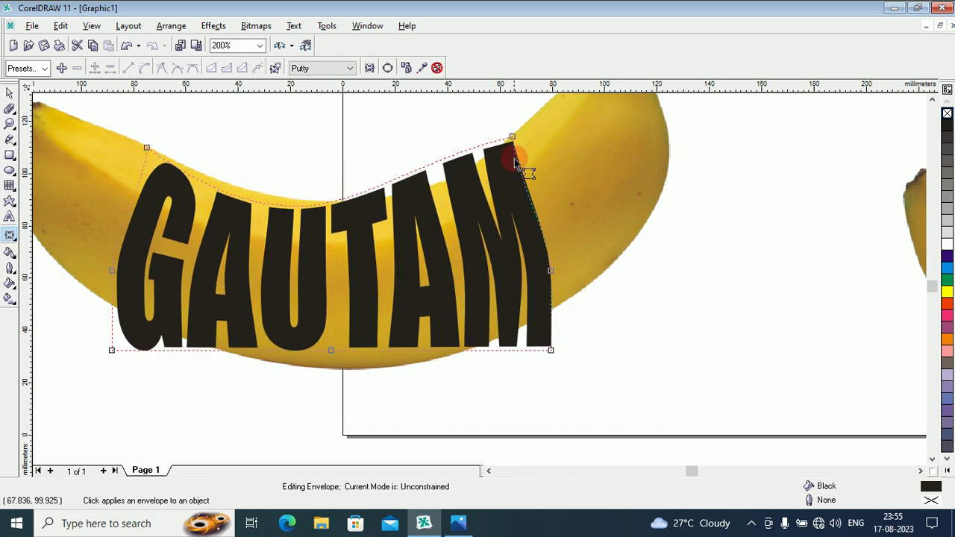
left_click_drag(512, 140, 517, 142)
left_click(356, 208)
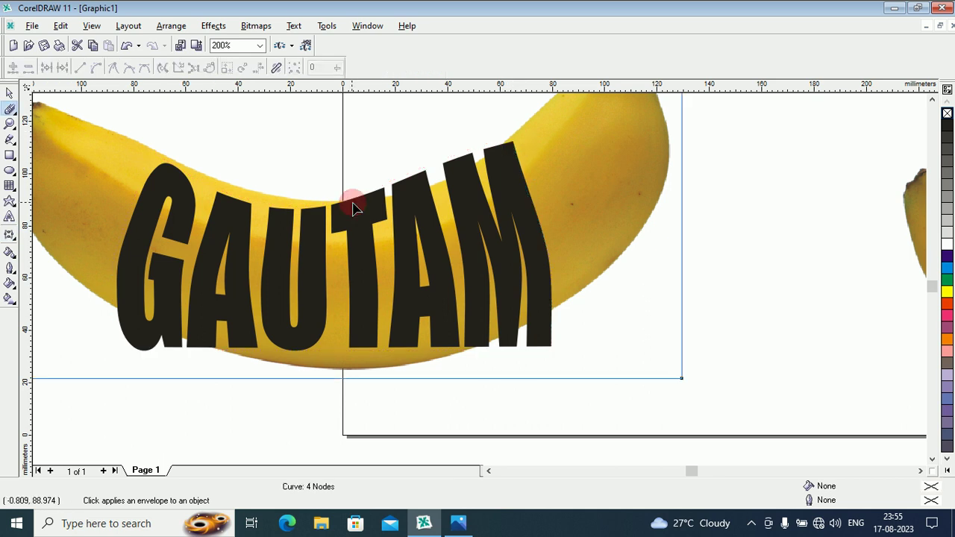
left_click(488, 151)
left_click(512, 137)
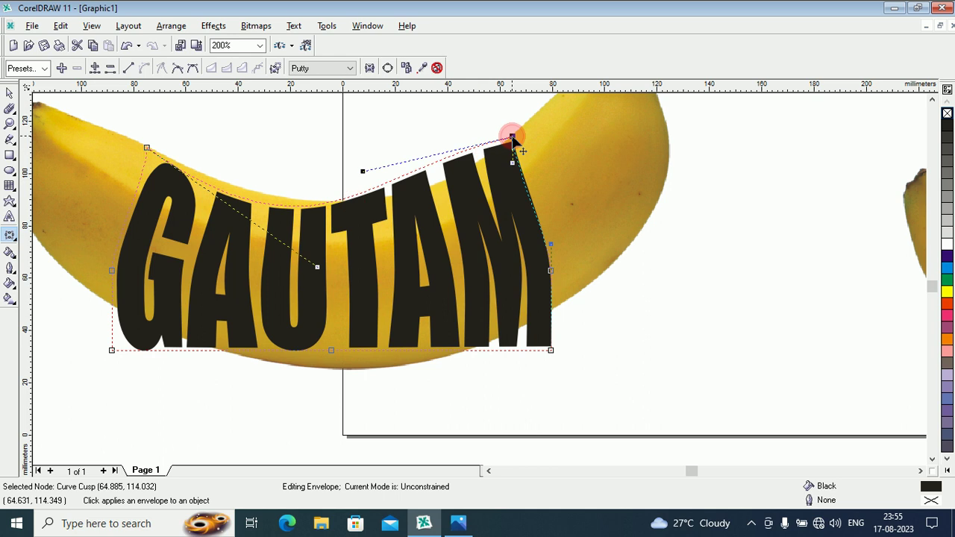
left_click(363, 173)
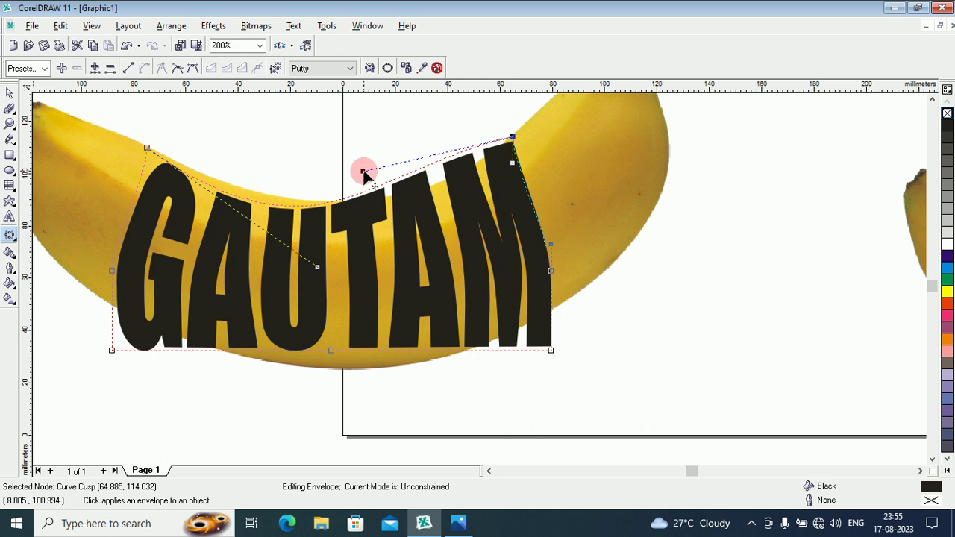
left_click_drag(363, 172, 382, 213)
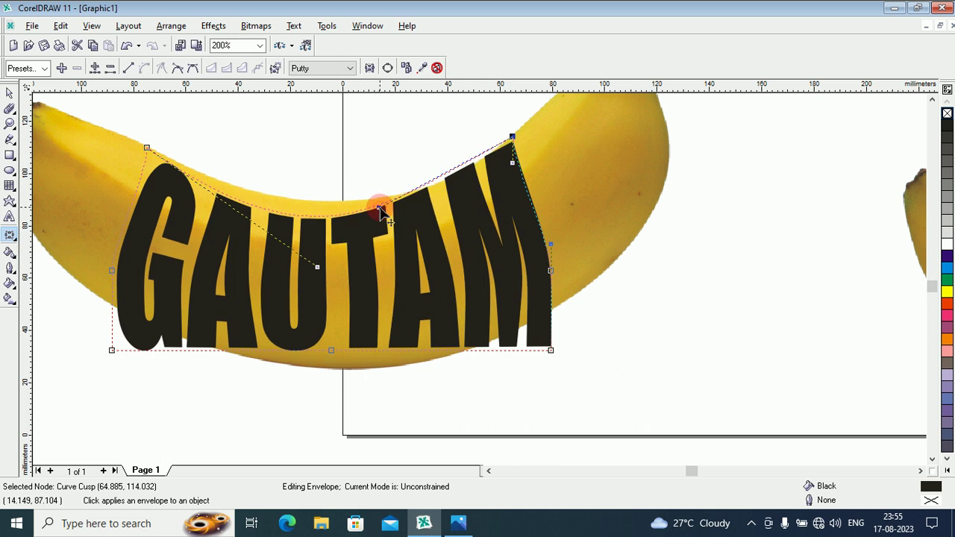
Step: Fine-tune both curve handles of the envelope's top edge to follow the banana's upper contour
left_click(312, 224)
left_click_drag(312, 224, 409, 203)
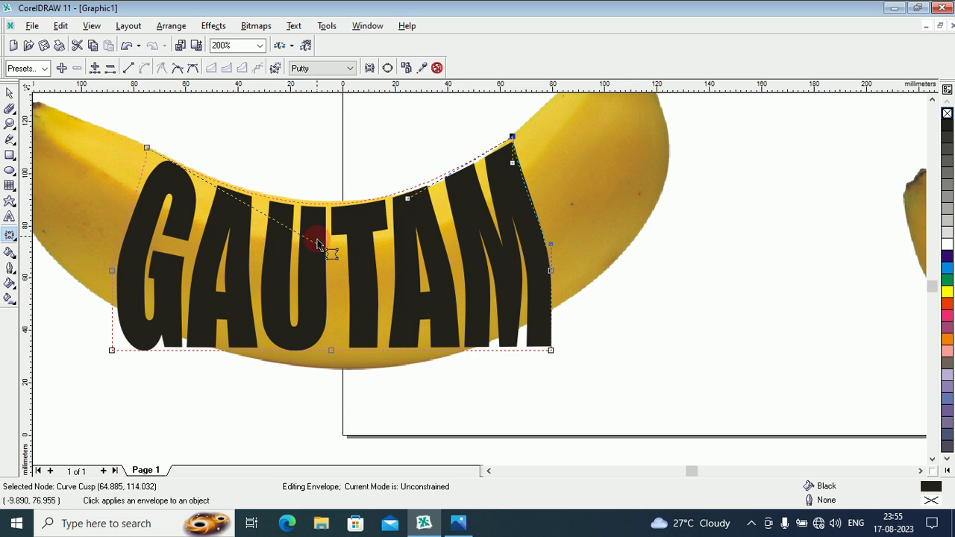
left_click_drag(320, 245, 328, 241)
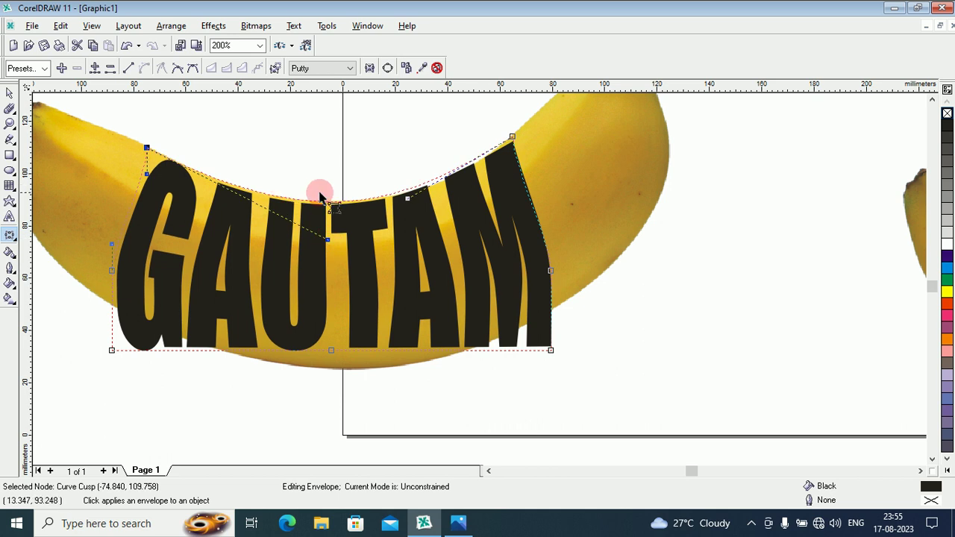
left_click(409, 199)
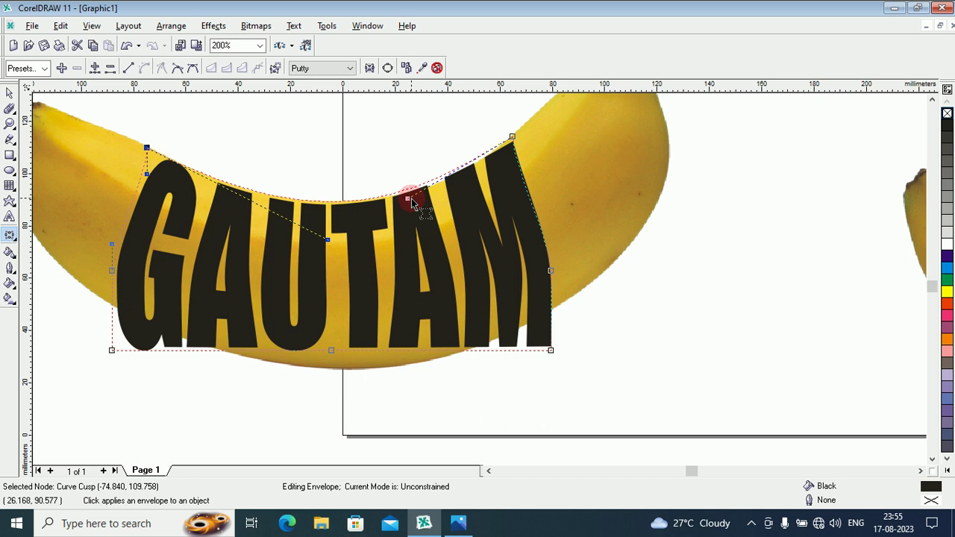
left_click_drag(412, 199, 417, 211)
left_click(229, 203)
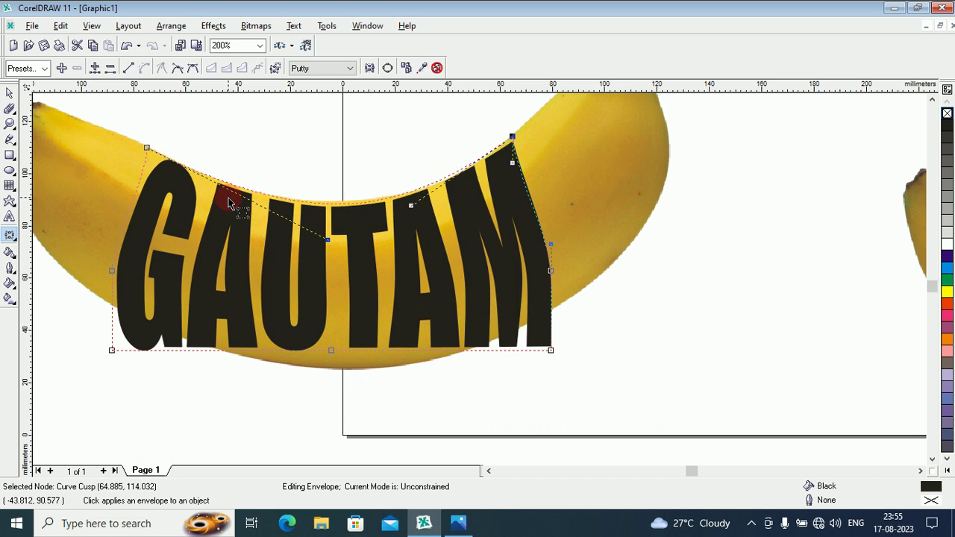
left_click(450, 195)
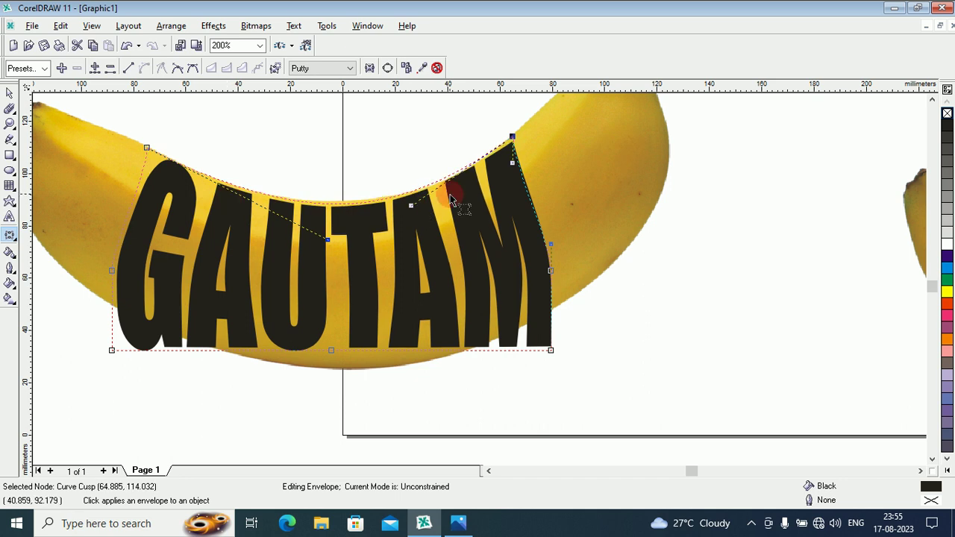
Step: Delete the envelope's bottom middle node and pull the bottom edge down to the banana's lower edge
left_click(333, 356)
right_click(332, 357)
left_click(357, 254)
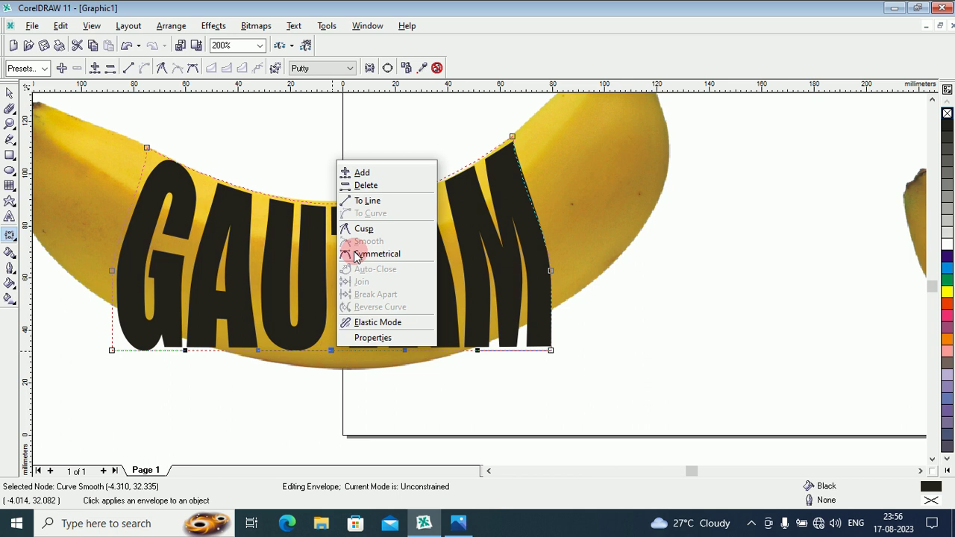
left_click(355, 294)
left_click(333, 357)
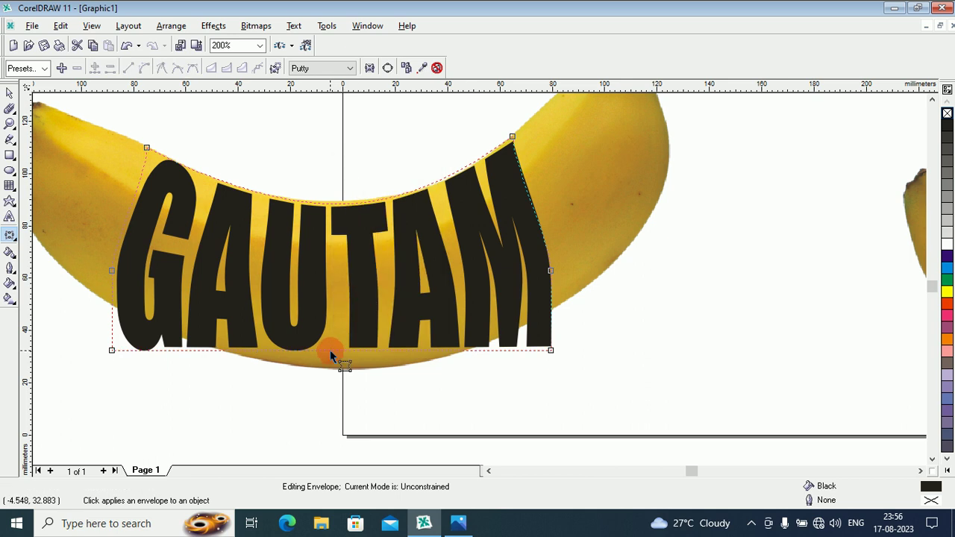
left_click_drag(330, 351, 336, 375)
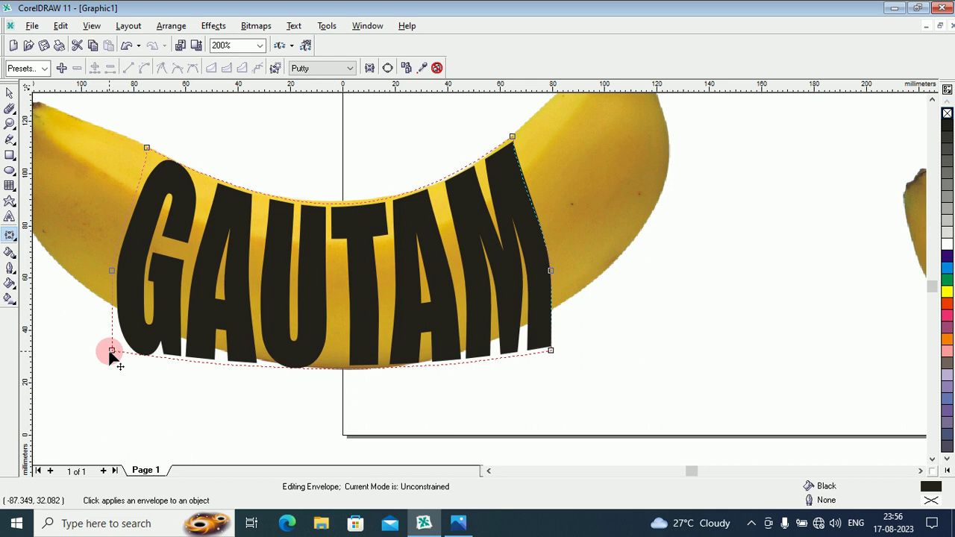
Step: Move the envelope's lower-left and lower-right nodes up onto the banana's lower contour
left_click_drag(110, 352, 123, 316)
left_click(542, 348)
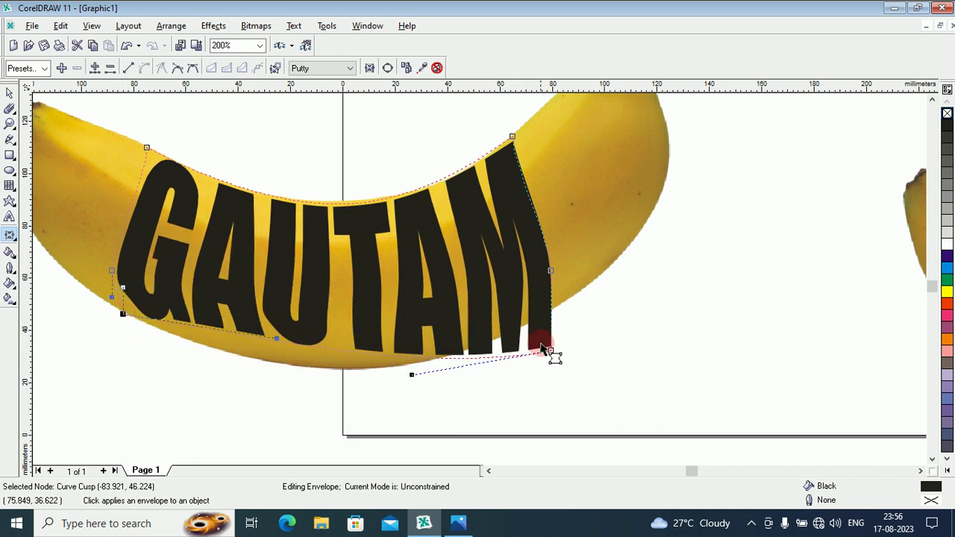
left_click(550, 351)
left_click_drag(551, 356, 547, 313)
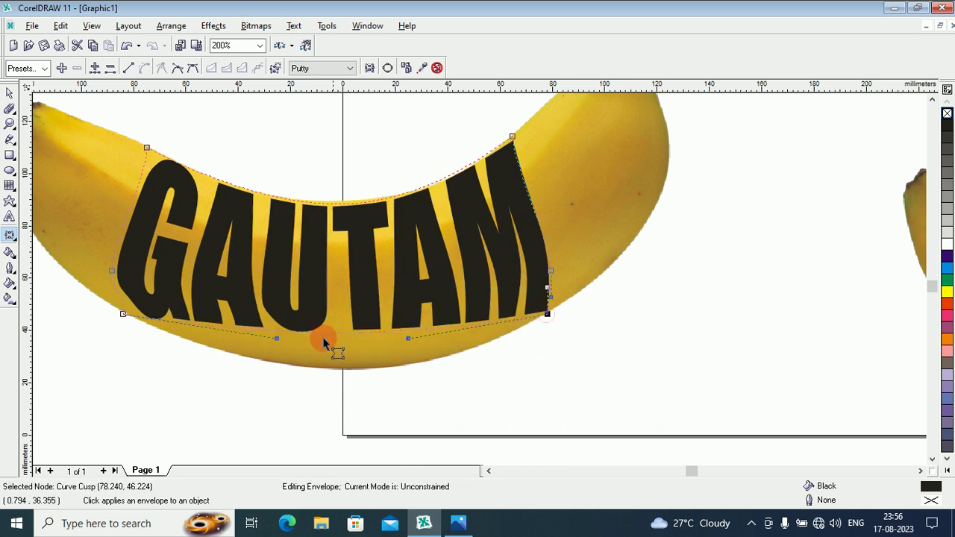
Step: Bend the envelope's bottom edge downward between its corner nodes to follow the banana's lower curve
left_click_drag(336, 334, 345, 366)
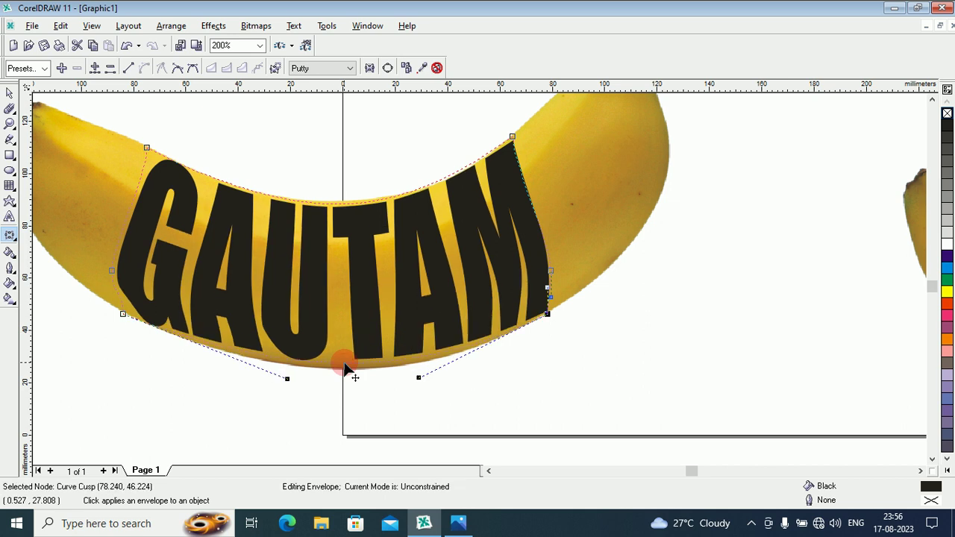
left_click(334, 379)
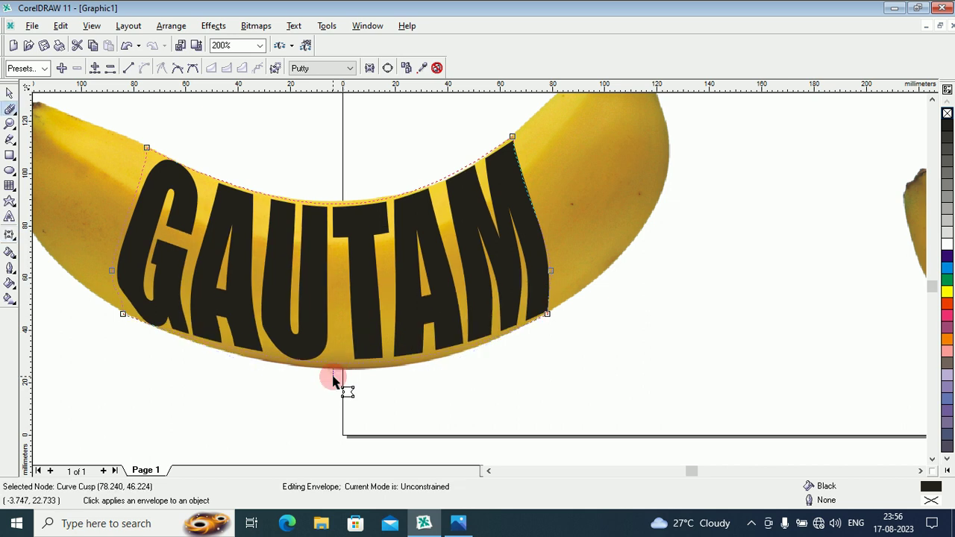
left_click(312, 348)
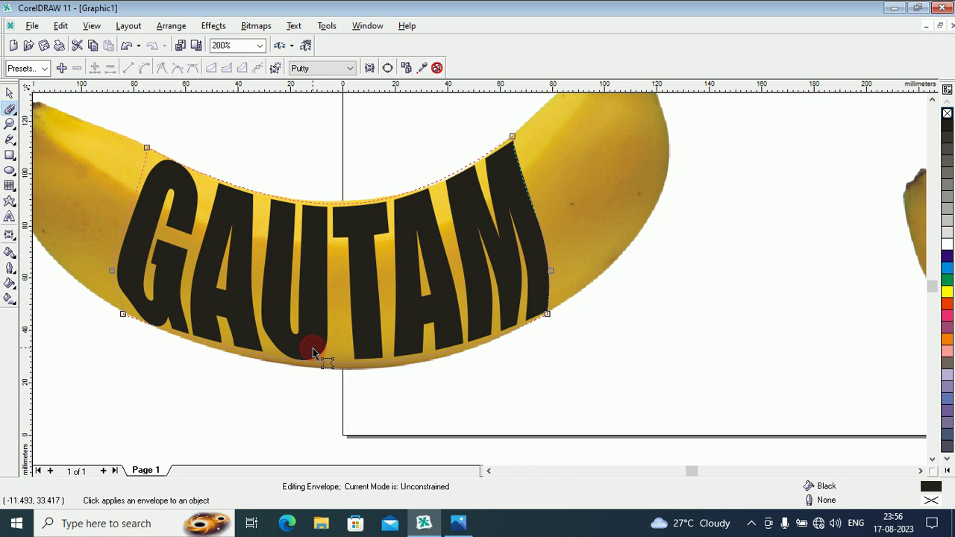
left_click(161, 336)
left_click(169, 338)
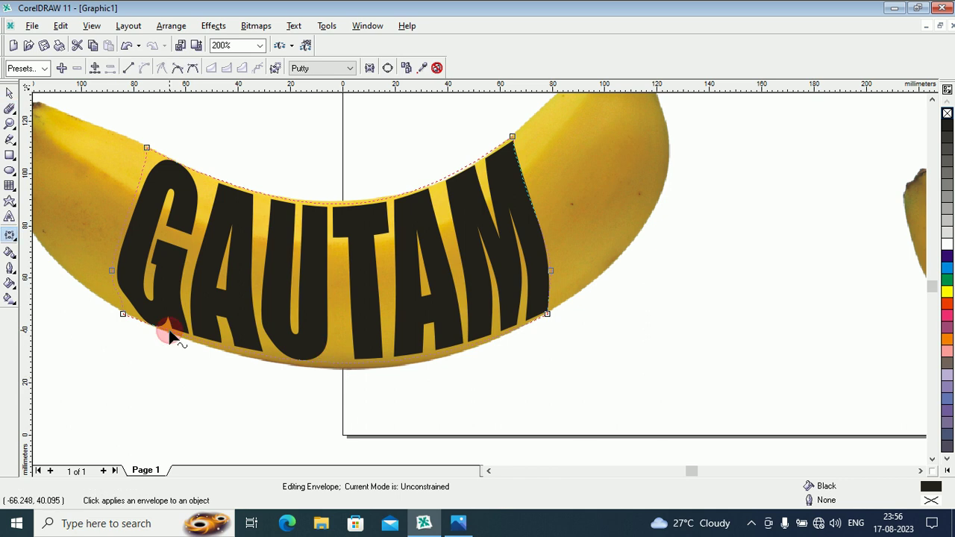
Step: Fine-tune the envelope's bottom edge and its lower-right node's curve handle to match the banana's lower contour, finishing the envelope edit
left_click_drag(169, 333, 170, 338)
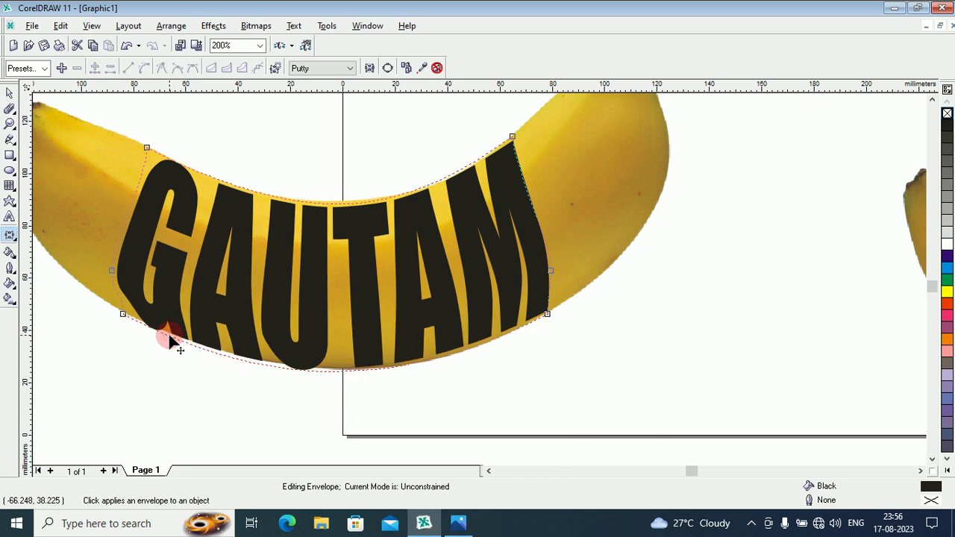
left_click(211, 347)
left_click(439, 360)
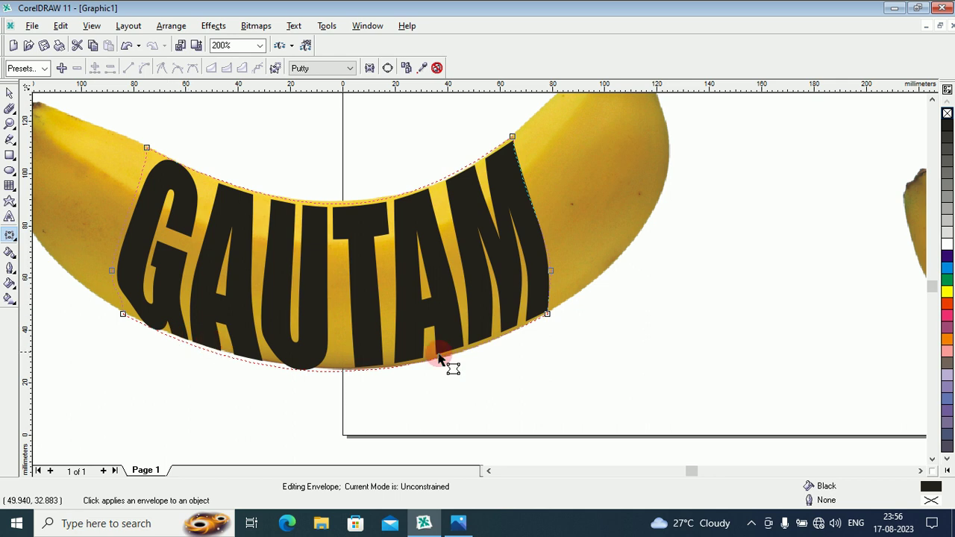
left_click_drag(375, 374, 375, 373)
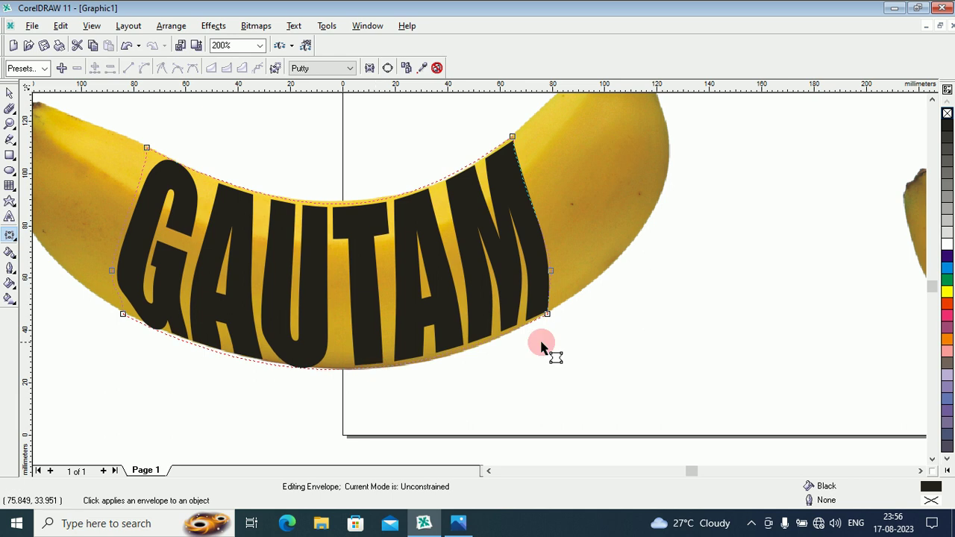
left_click(548, 315)
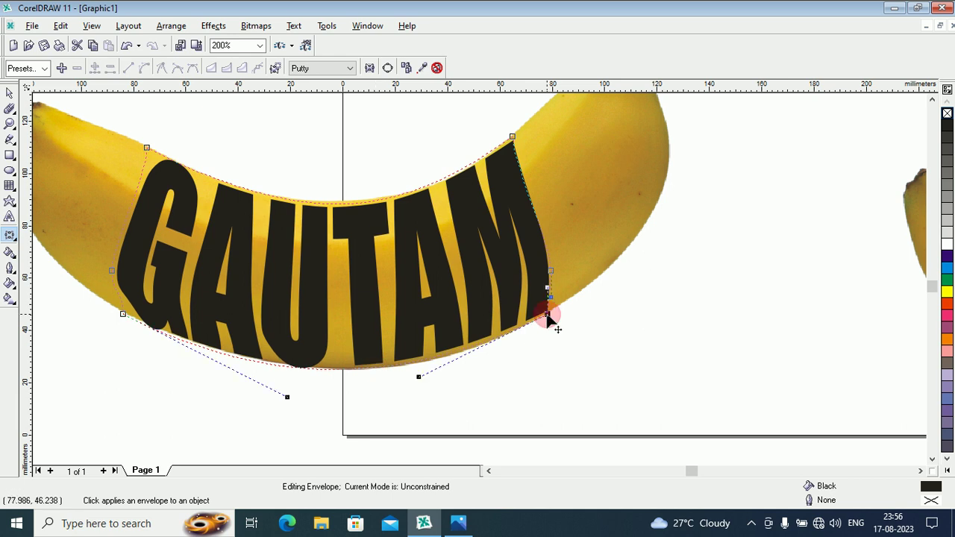
left_click(419, 377)
left_click_drag(419, 377, 416, 383)
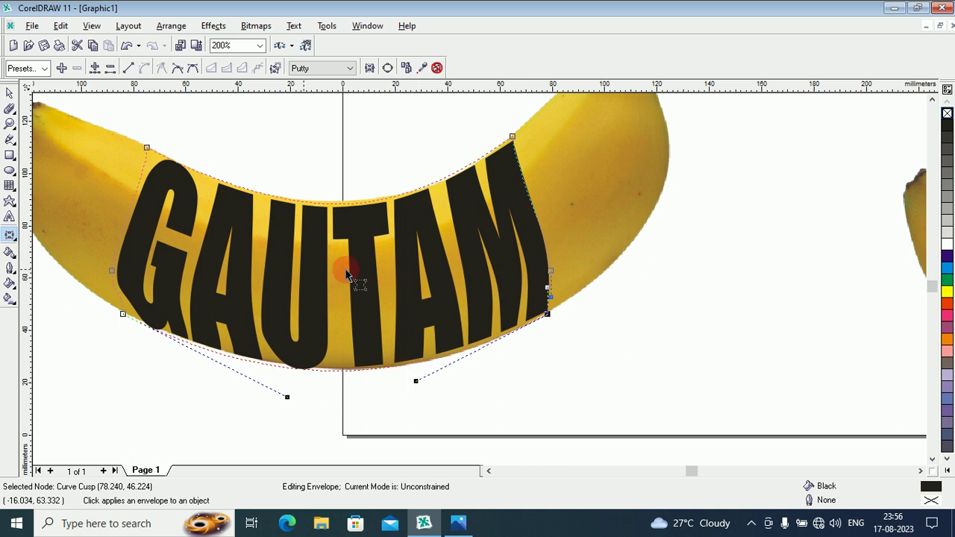
scroll(362, 275, "down", 1)
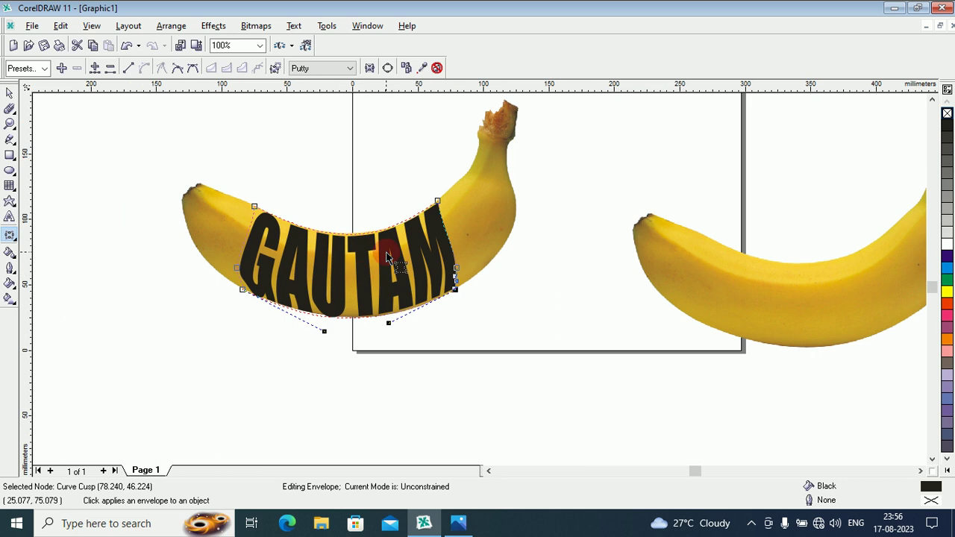
left_click(9, 96)
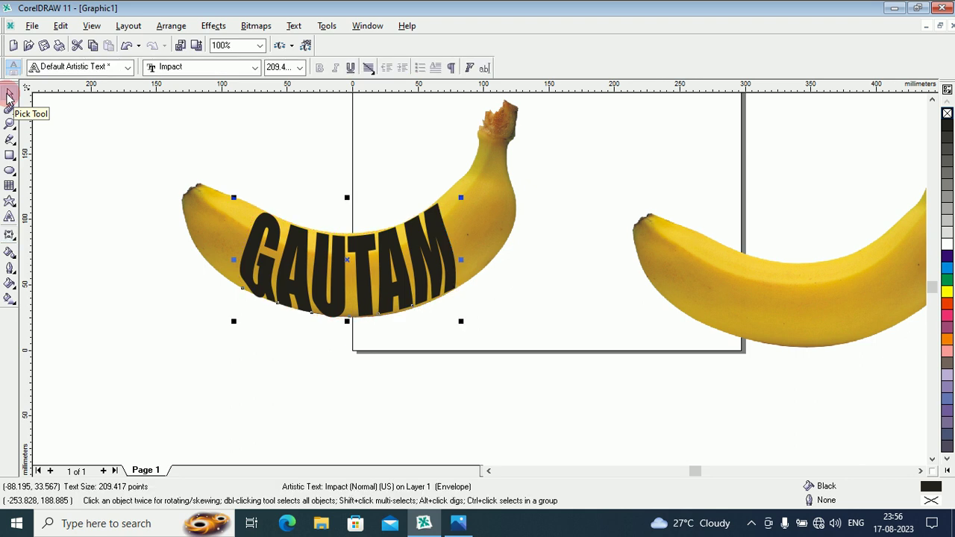
left_click(200, 218)
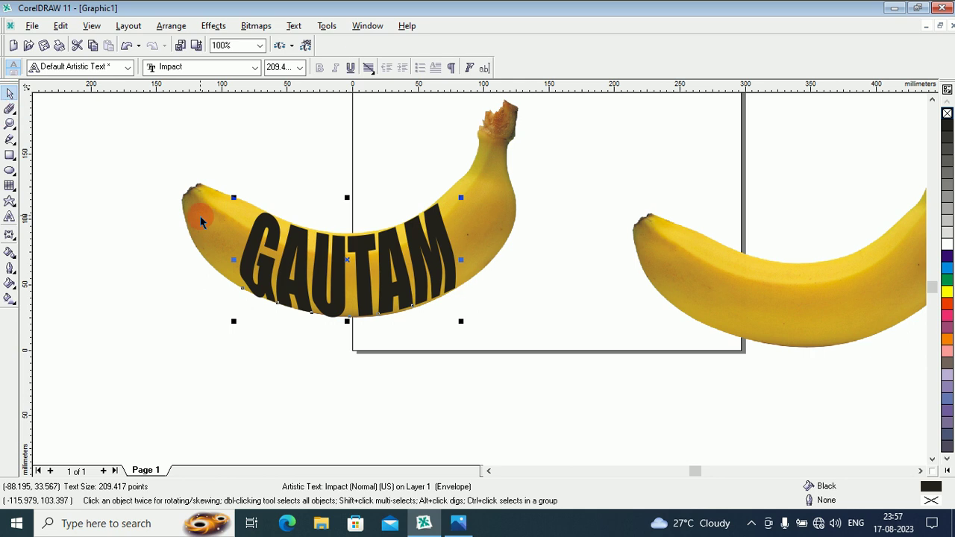
left_click(272, 239)
left_click(484, 182)
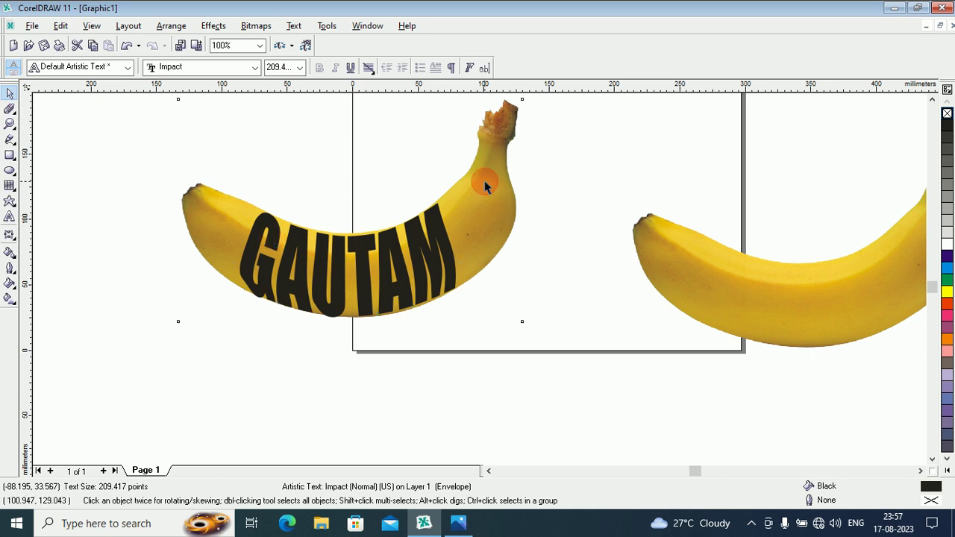
left_click(485, 181)
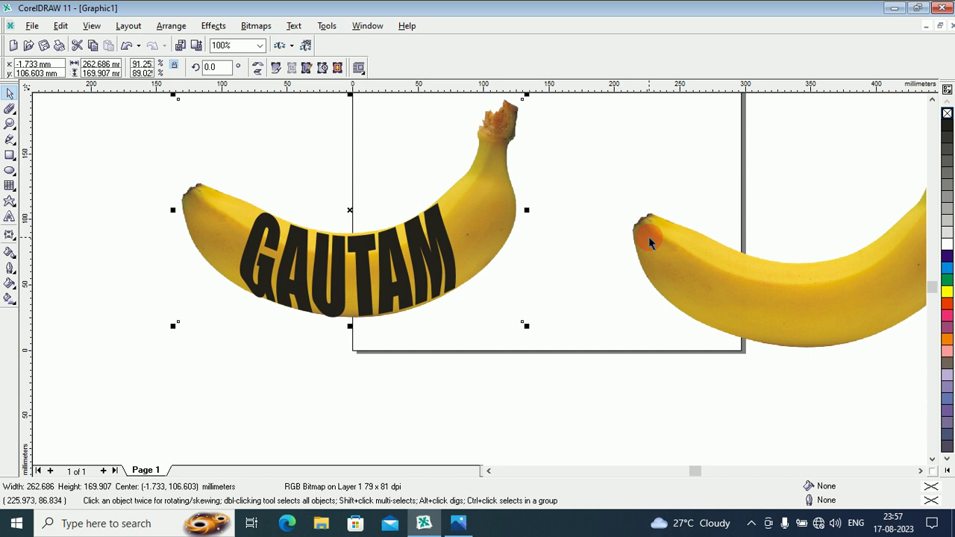
left_click(582, 183)
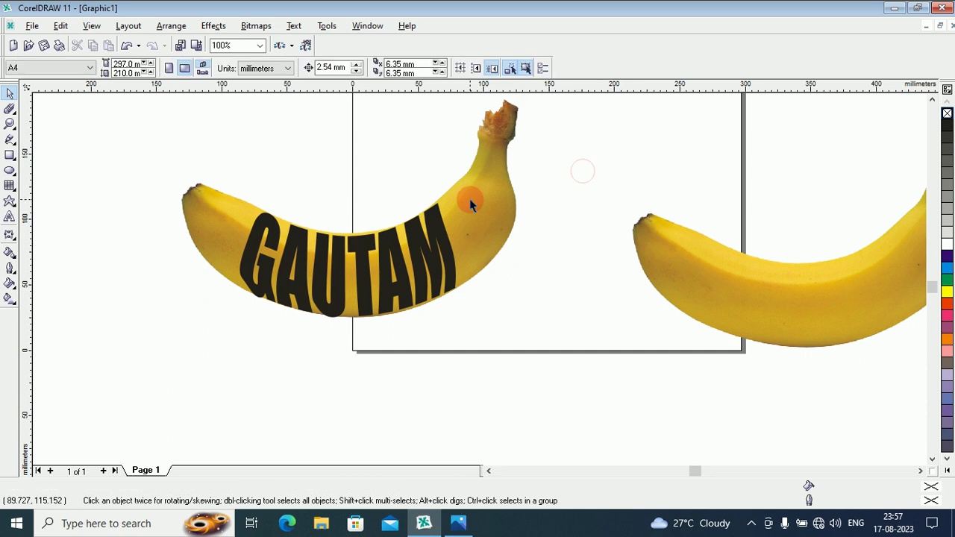
Step: Place the separate banana copy inside the enveloped name with PowerClip
left_click(694, 260)
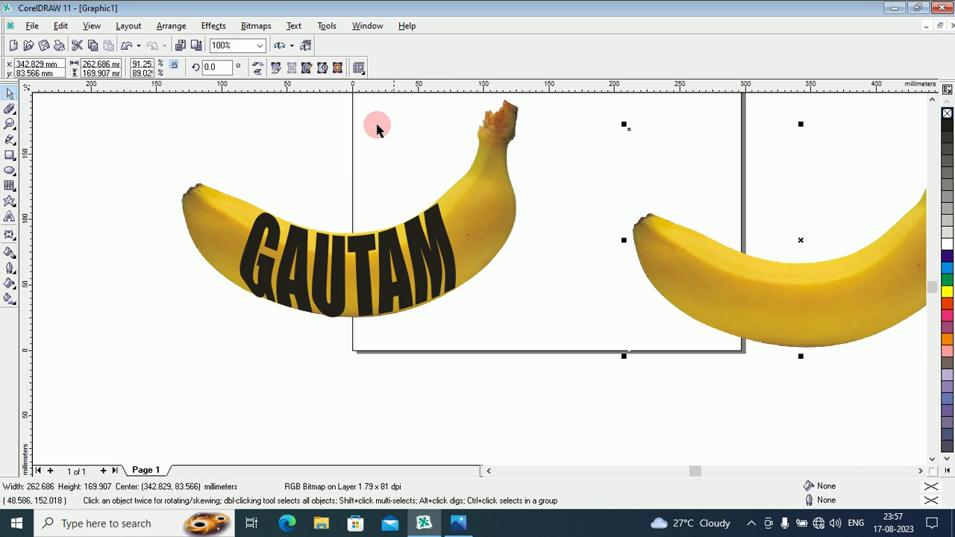
left_click(215, 27)
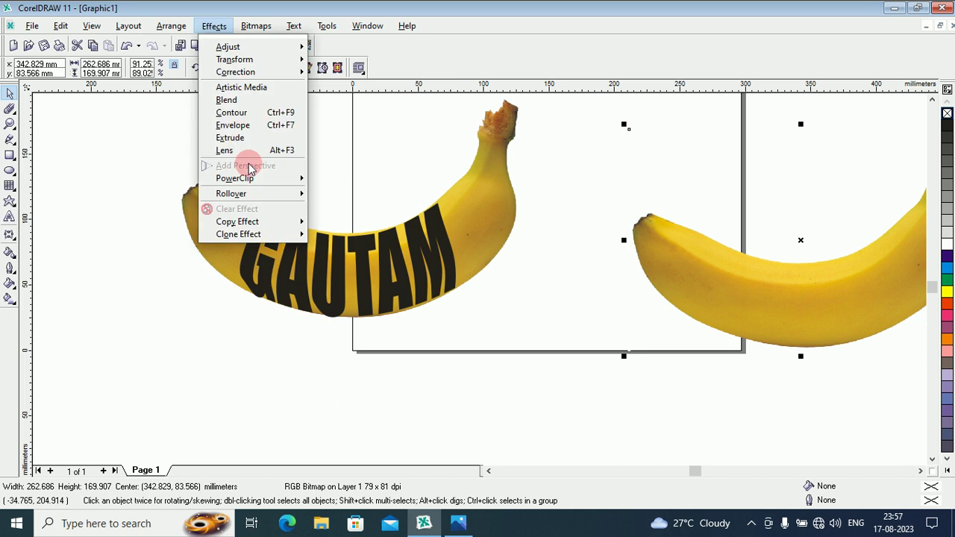
mouse_move(282, 184)
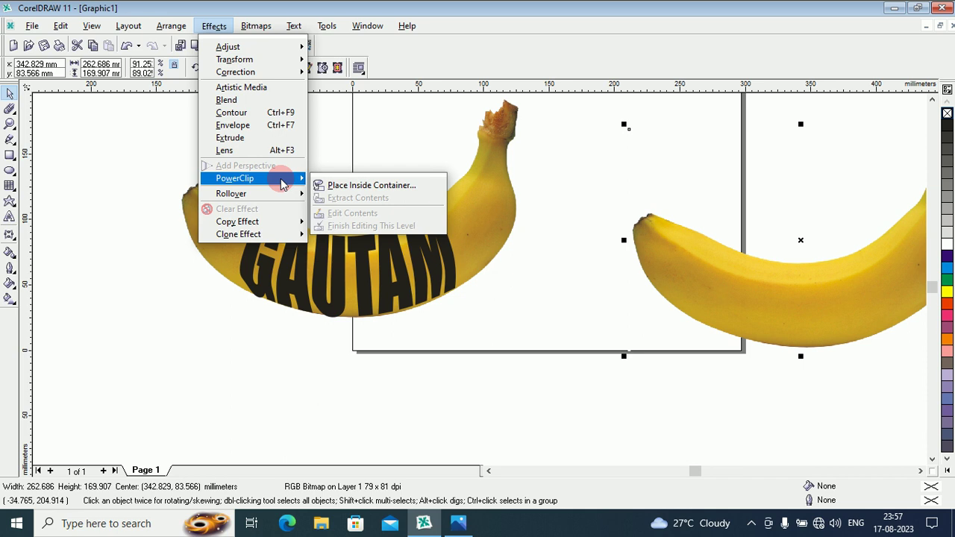
left_click(345, 185)
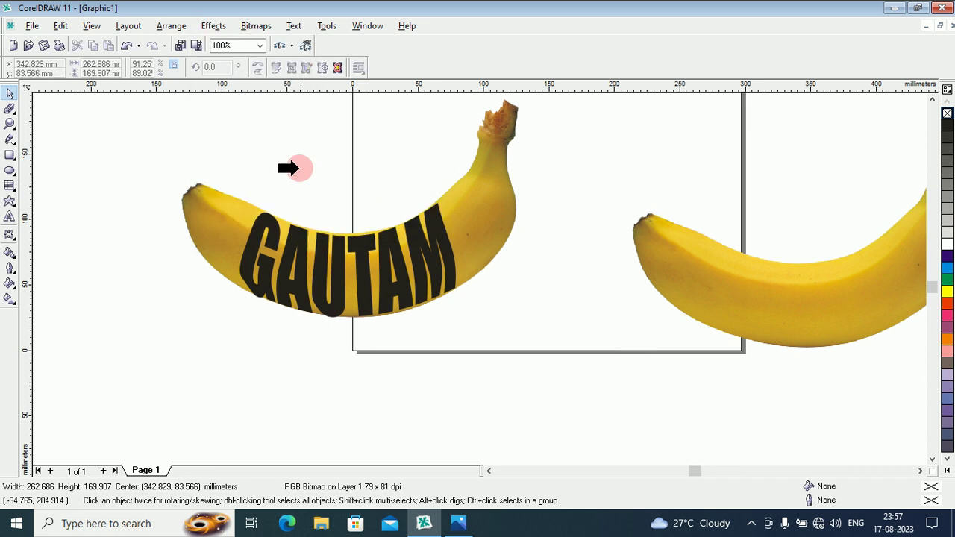
left_click(253, 245)
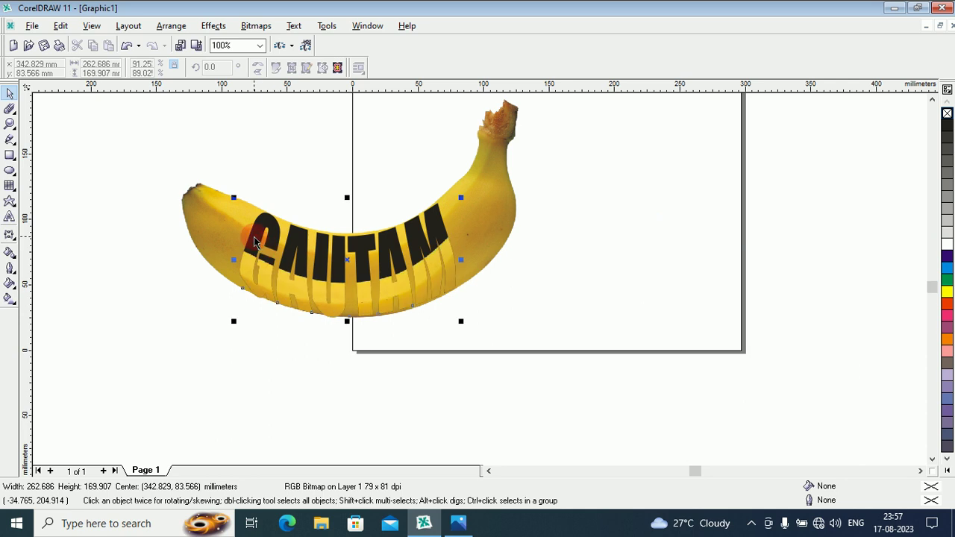
left_click(310, 258)
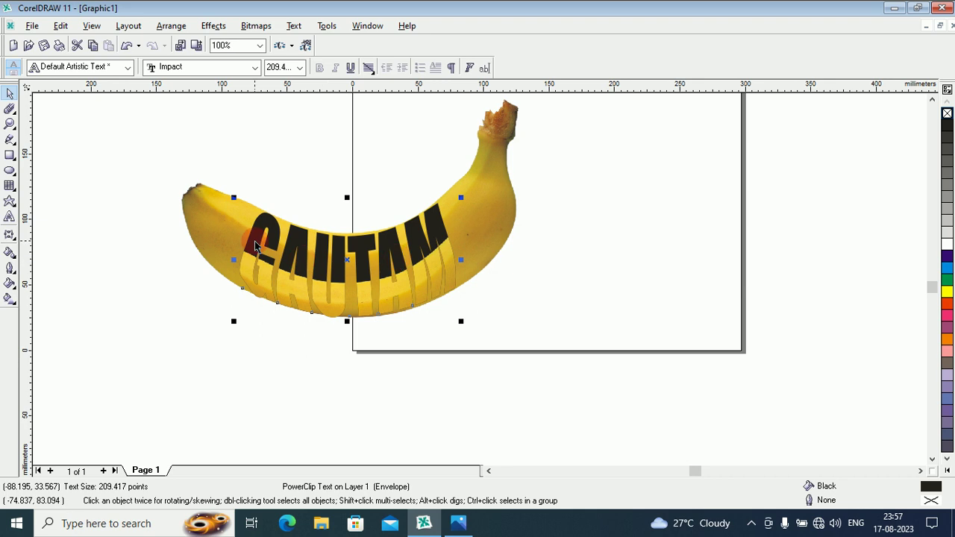
Step: Edit the PowerClip contents, move the banana up to line up with the original banana behind the name, and finish editing the level
right_click(364, 267)
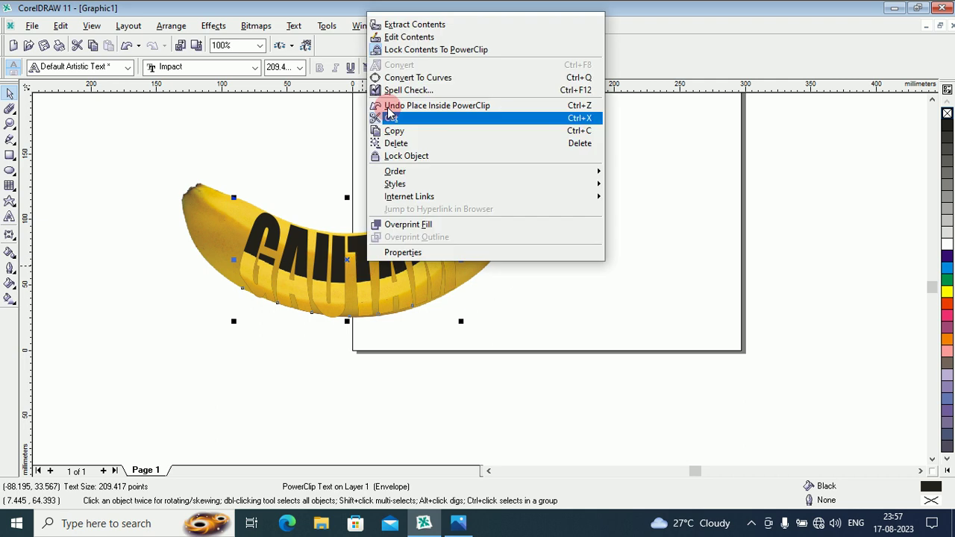
left_click(423, 37)
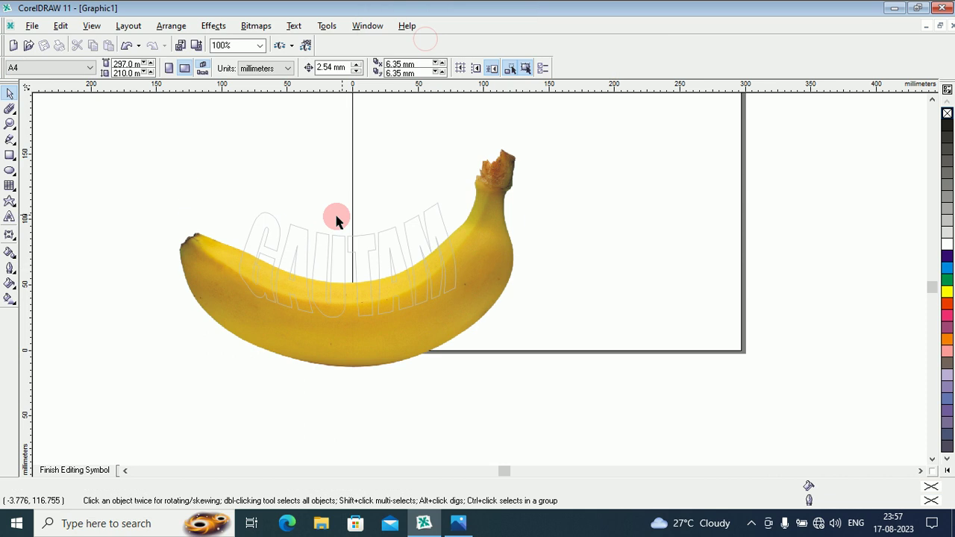
left_click(348, 261)
left_click_drag(348, 260, 348, 211)
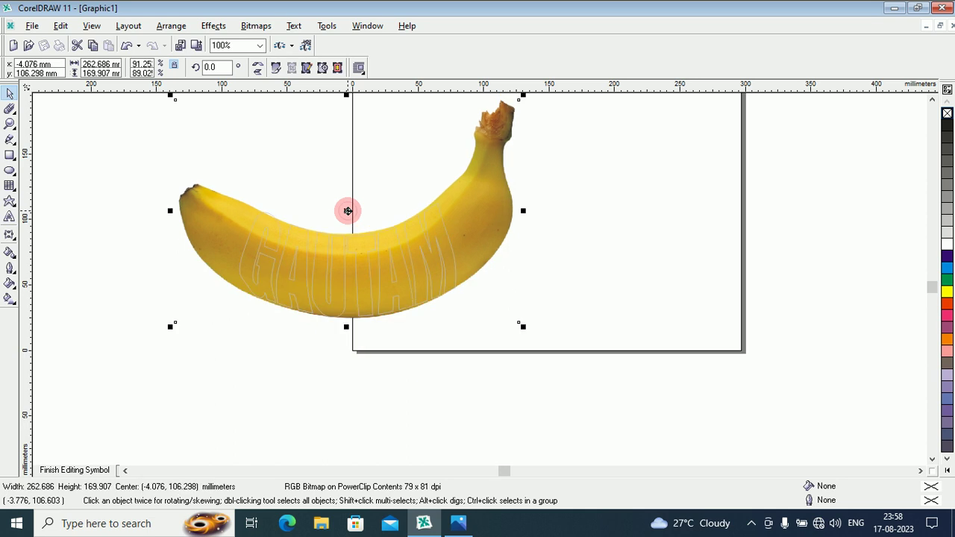
right_click(375, 267)
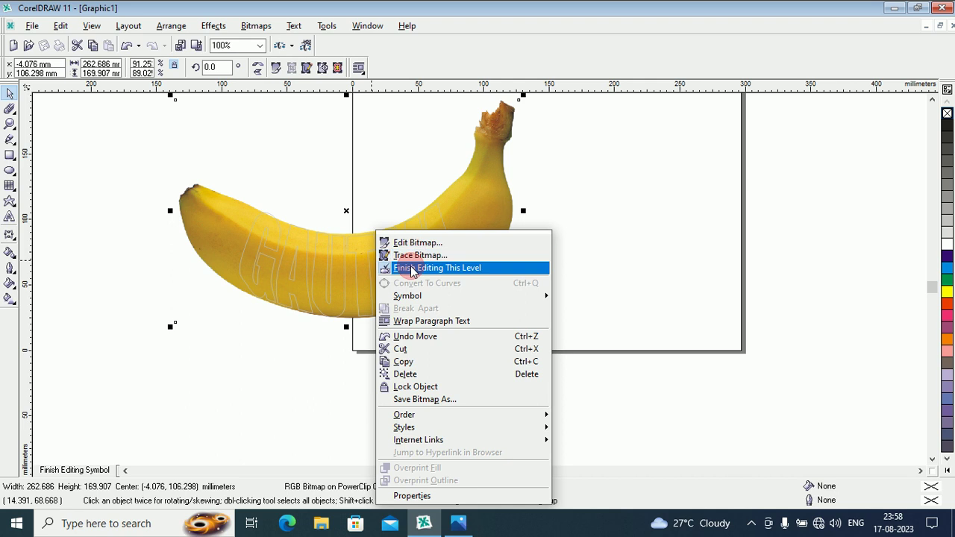
left_click(412, 270)
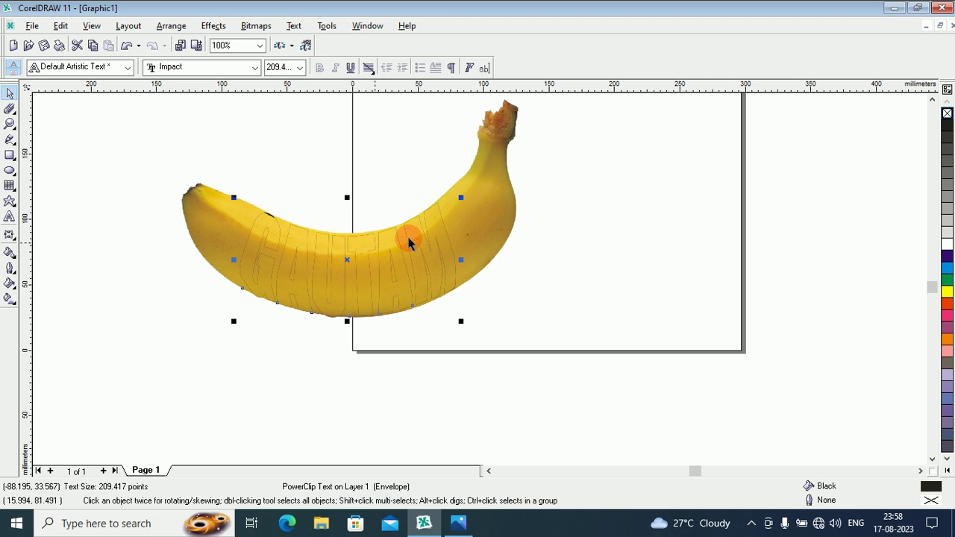
Step: Give the clipped name a white outline and apply an outside contour with 4 steps around it
right_click(947, 244)
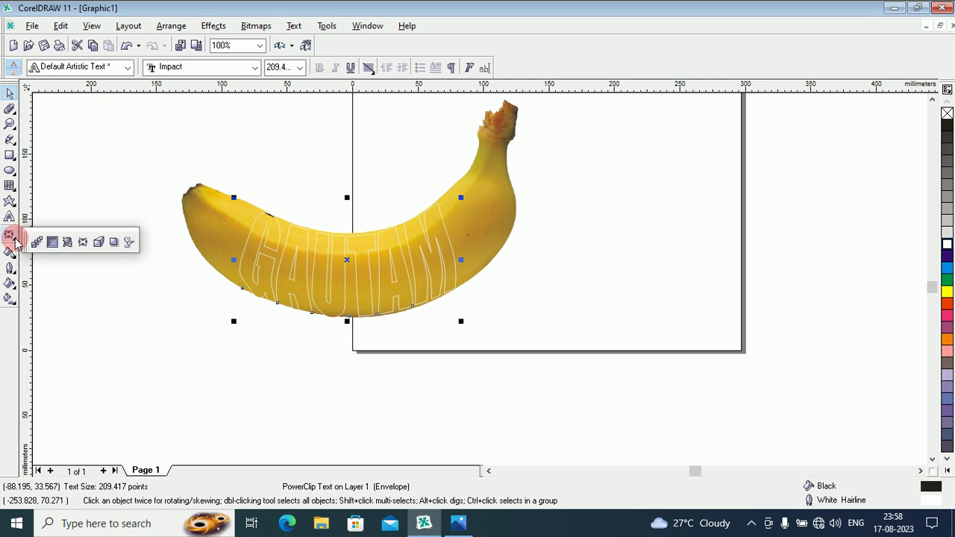
left_click_drag(16, 244, 58, 253)
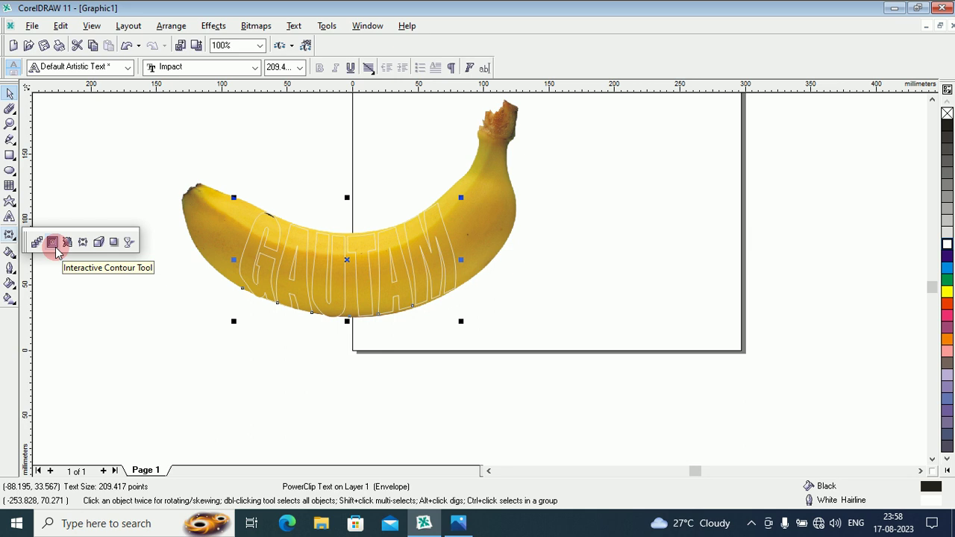
left_click(53, 242)
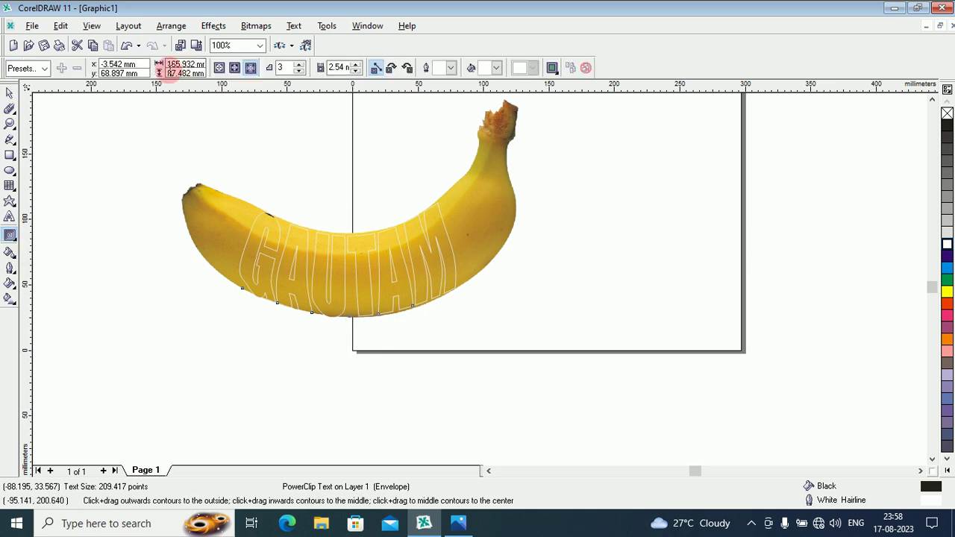
left_click(251, 68)
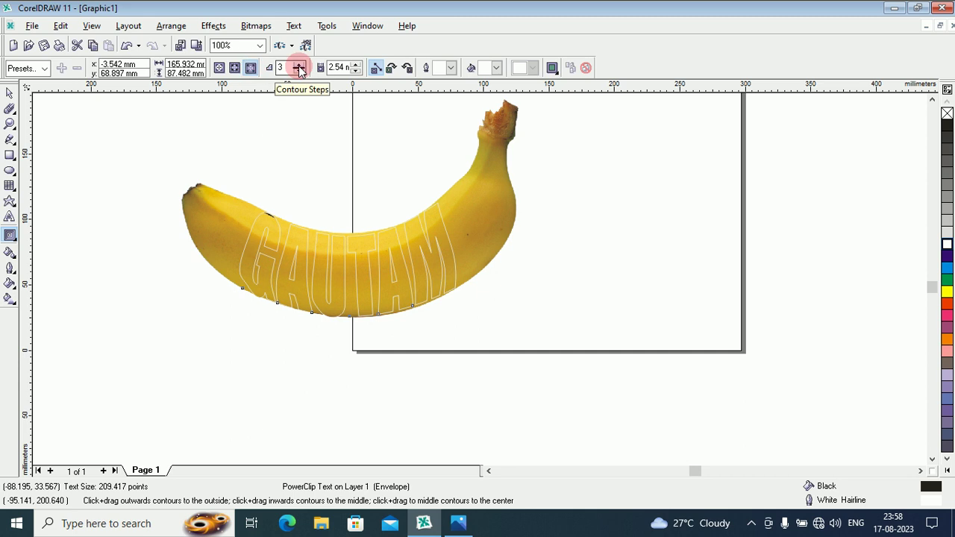
left_click(299, 66)
left_click(249, 225)
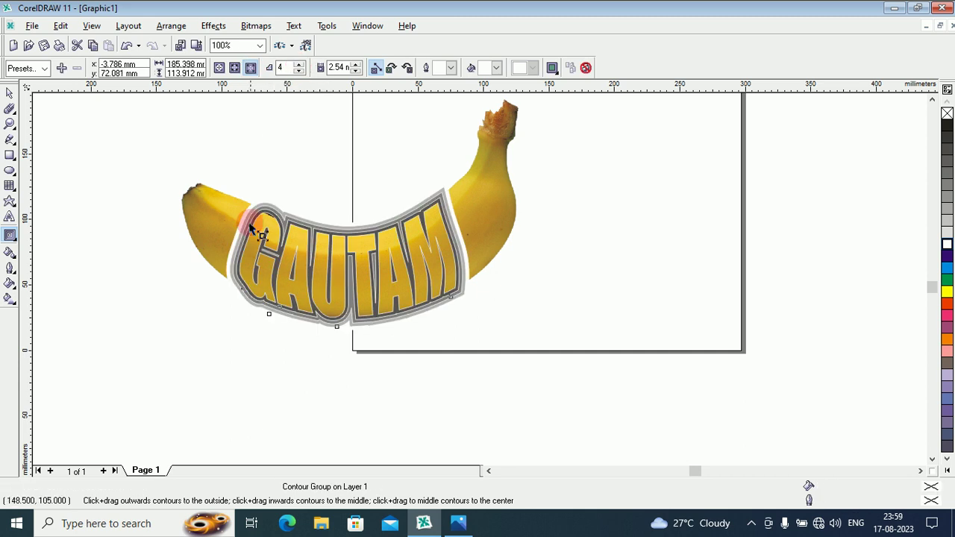
left_click(386, 231)
left_click(461, 293)
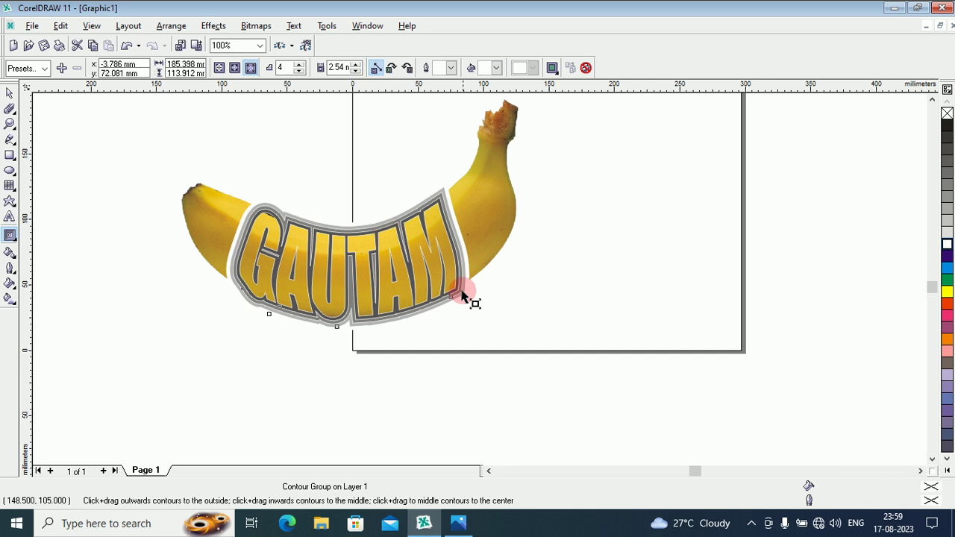
left_click(253, 267)
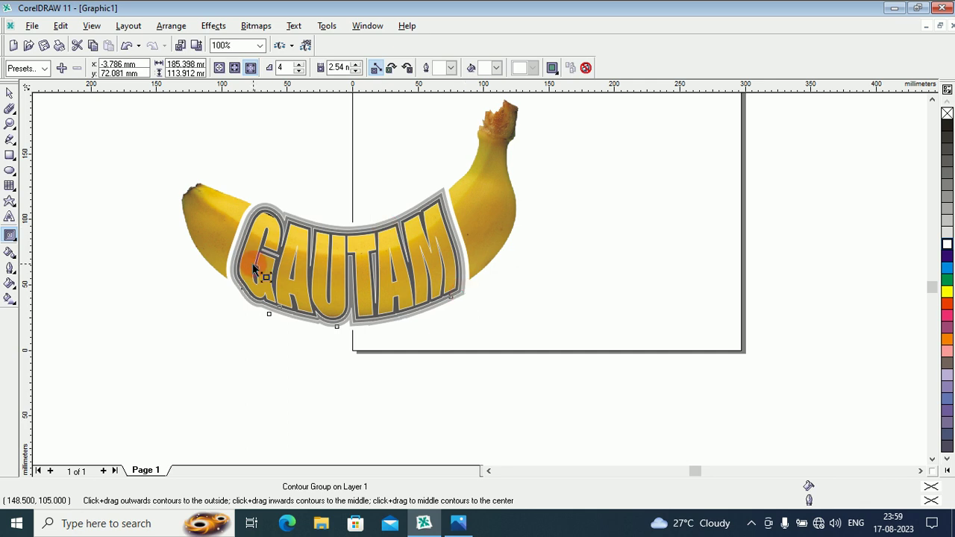
Step: Set the contour's outline and fill colours to white, including the outlines of the contour group
left_click(450, 68)
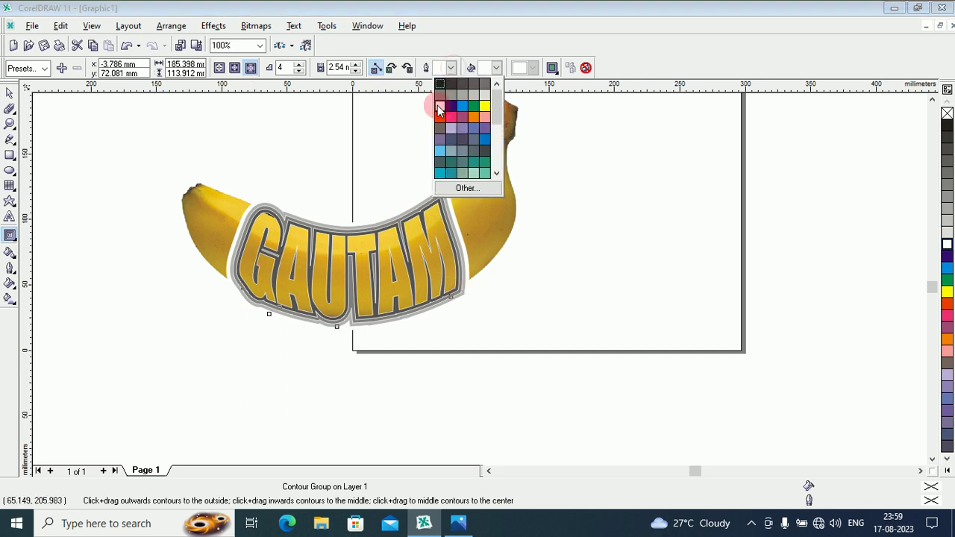
left_click(439, 109)
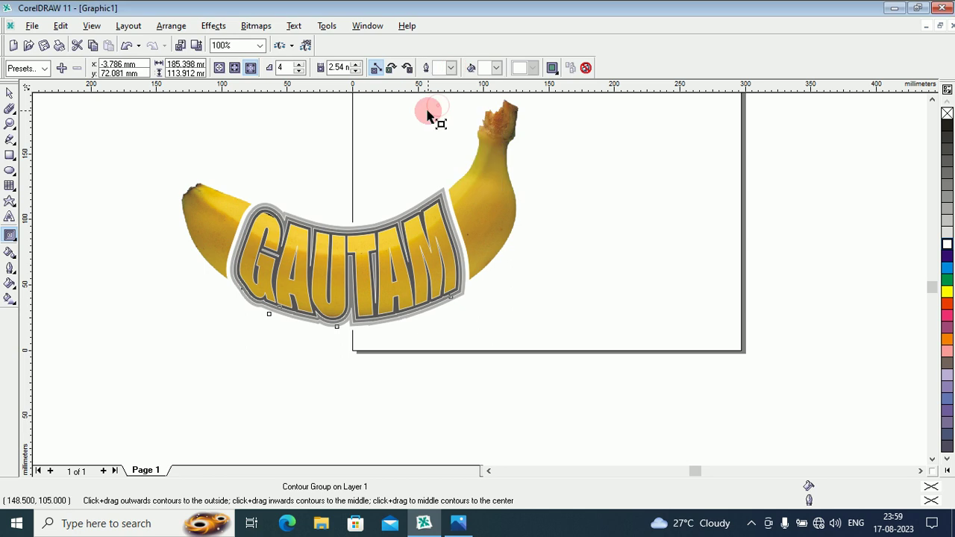
left_click(496, 68)
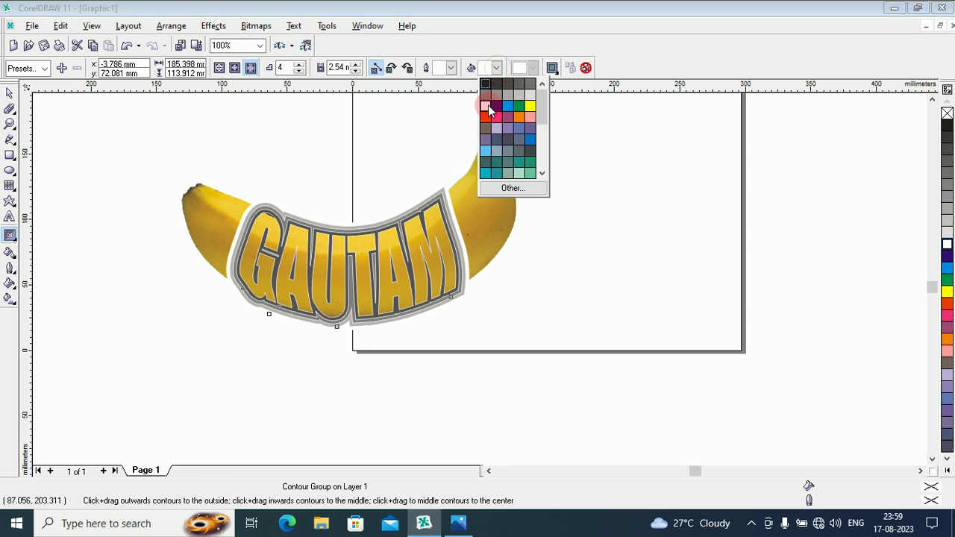
left_click(486, 107)
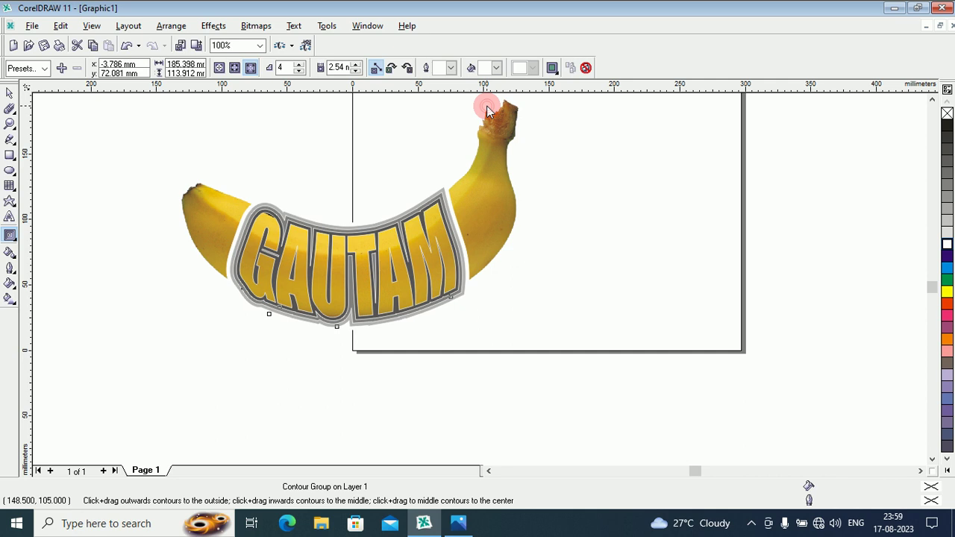
left_click(532, 70)
left_click(686, 160)
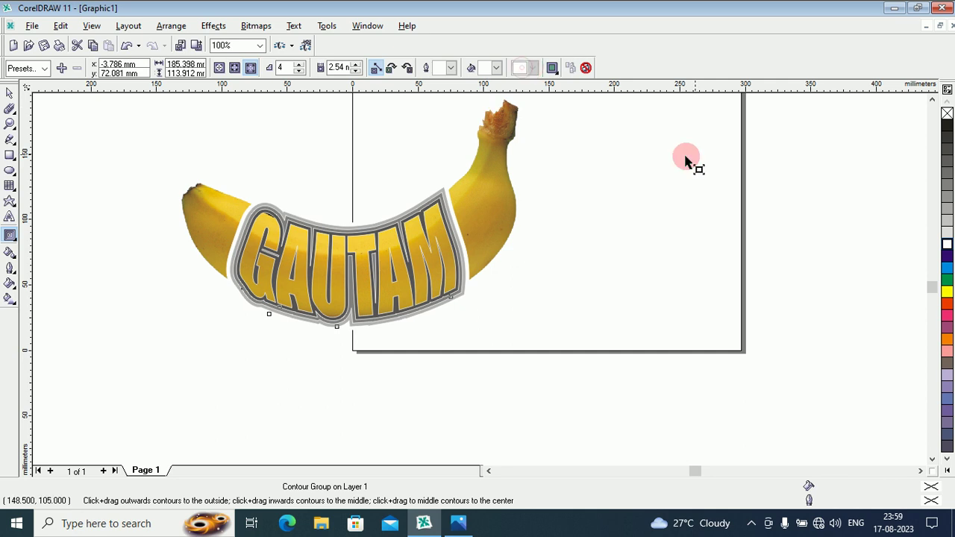
right_click(946, 246)
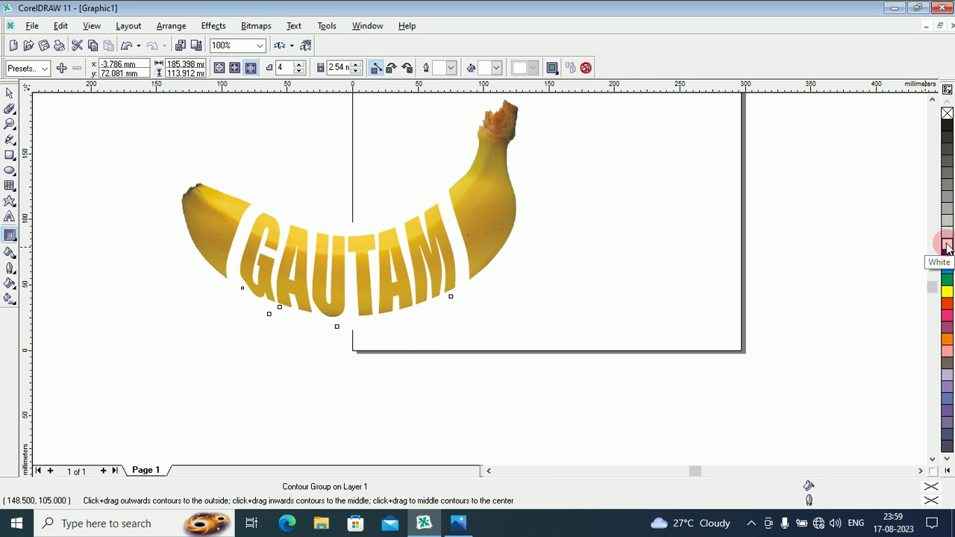
Step: Select all the objects of the banana artwork and group them
left_click_drag(947, 248, 272, 237)
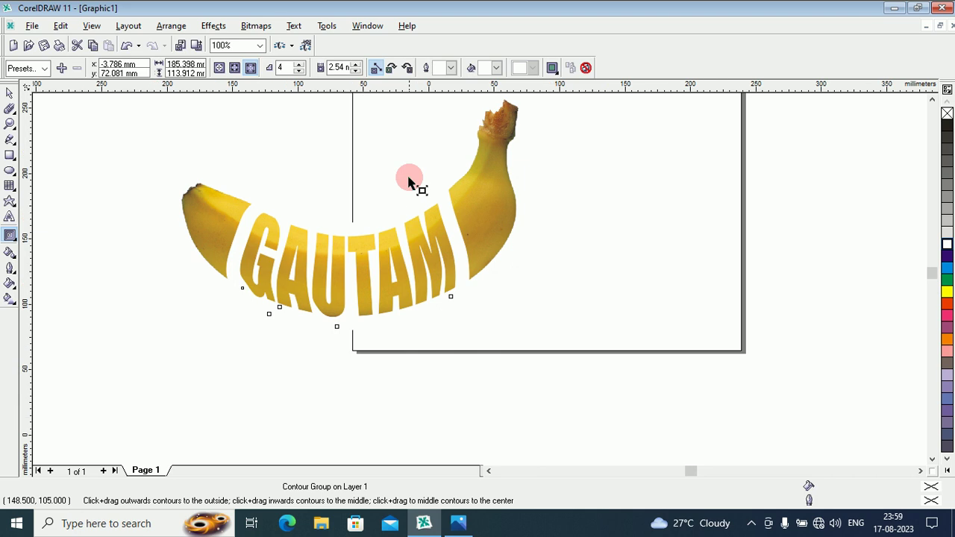
scroll(409, 181, "down", 1)
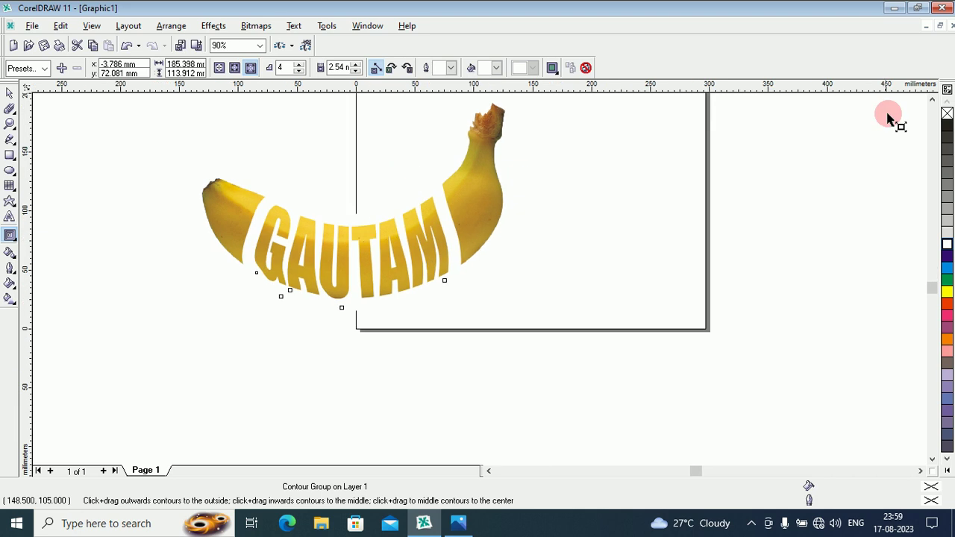
left_click(932, 99)
left_click(11, 91)
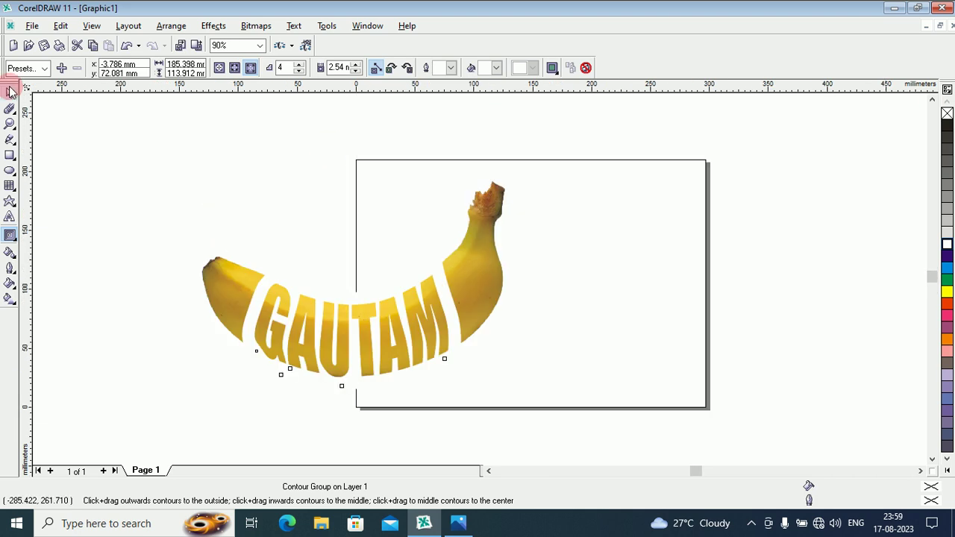
left_click(10, 91)
left_click(574, 399)
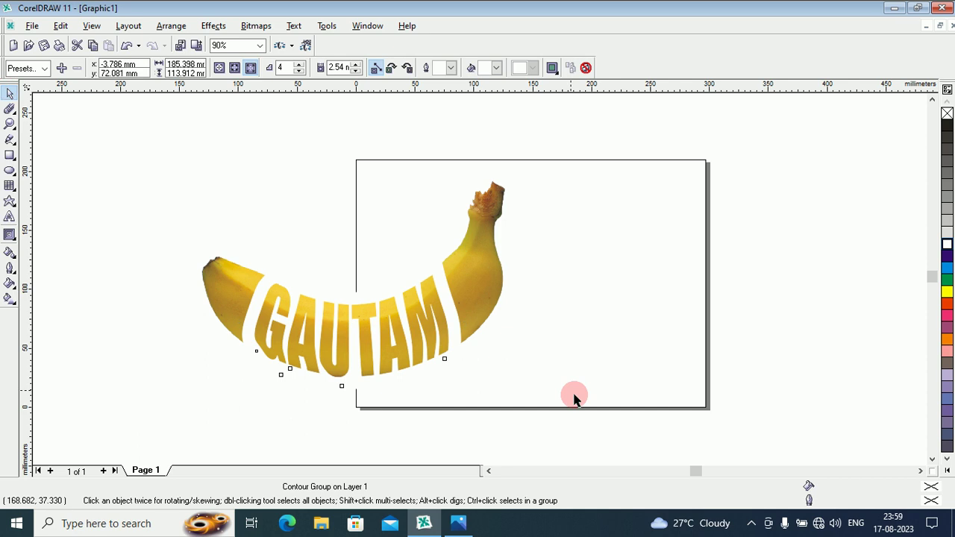
key("ctrl+a")
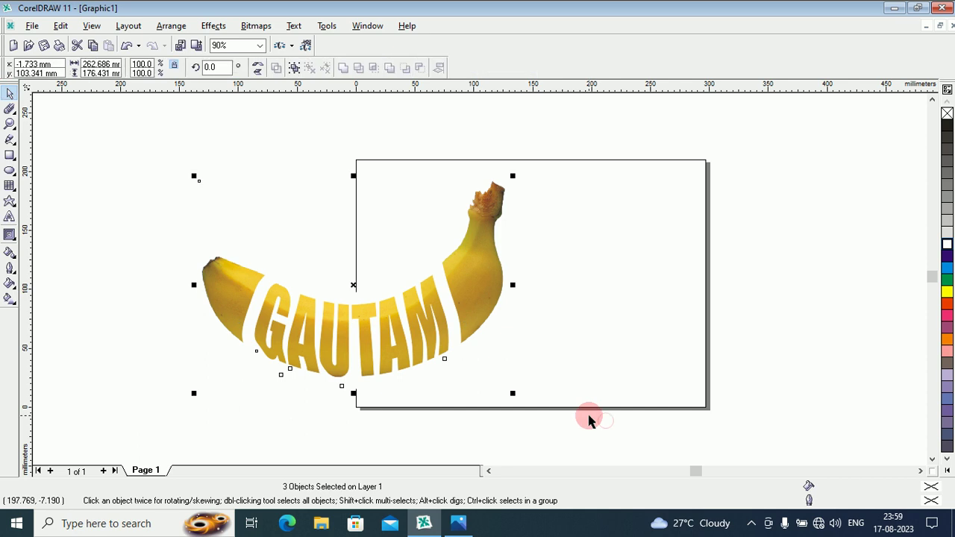
left_click(169, 28)
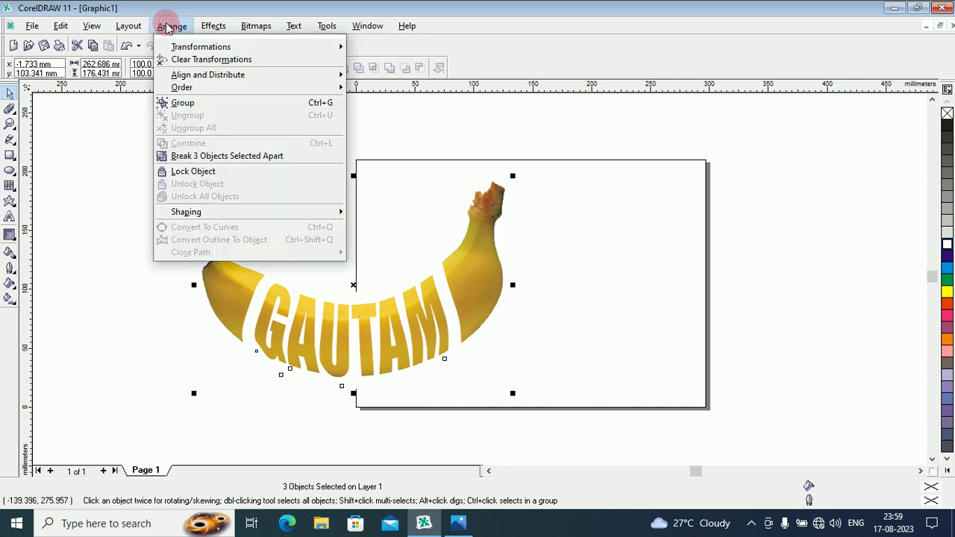
left_click(183, 103)
Step: Move the grouped banana artwork sideways onto the page so that it sits roughly centred within the page borders
left_click_drag(357, 288, 572, 300)
key("Escape")
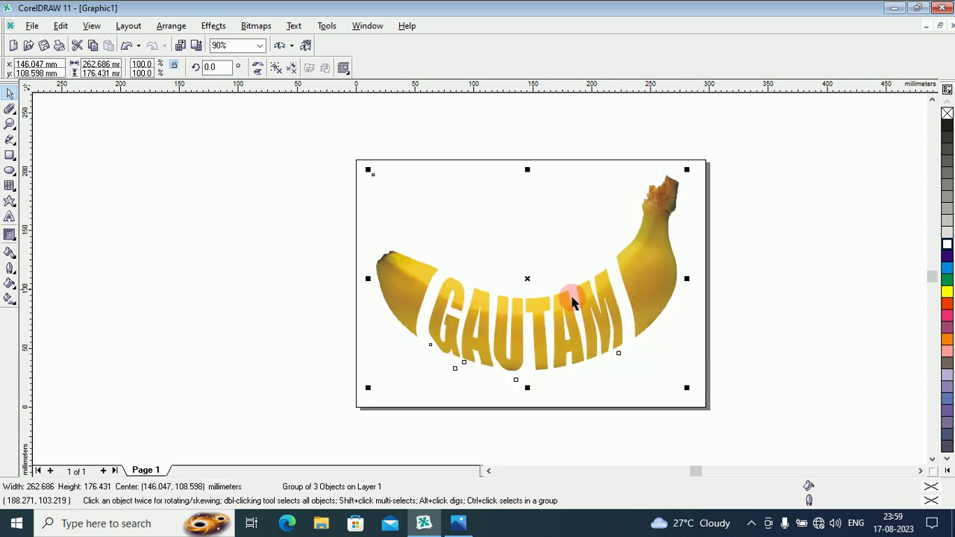
scroll(563, 291, "up", 2)
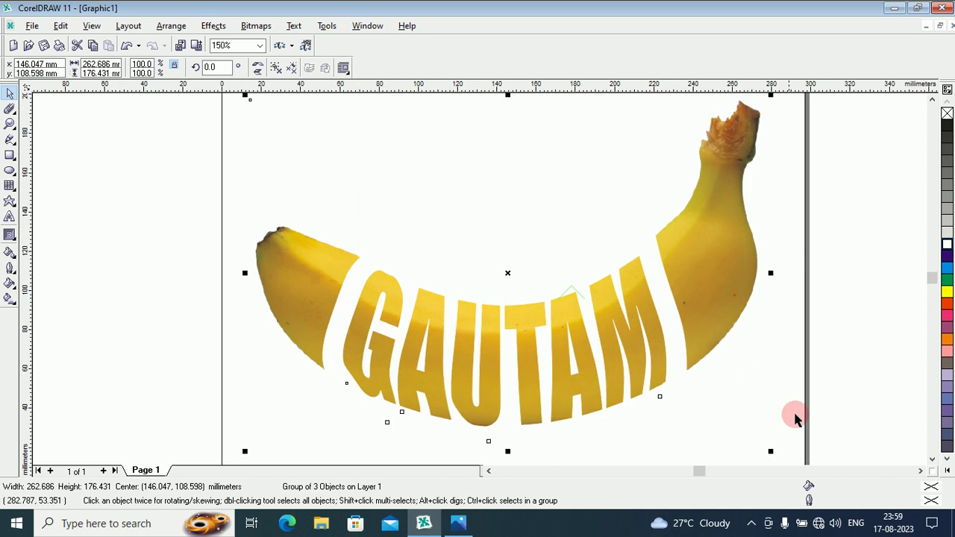
left_click(932, 459)
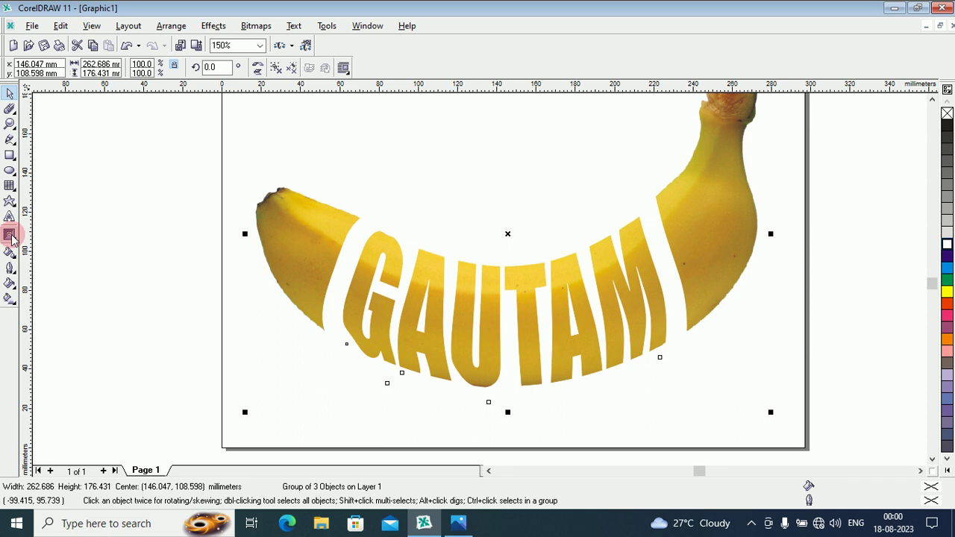
left_click_drag(11, 236, 93, 245)
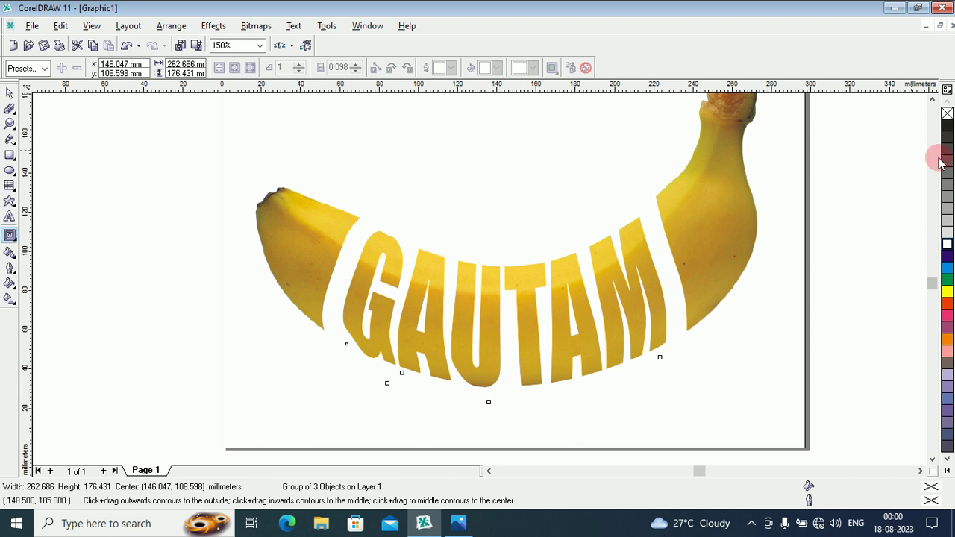
left_click(947, 249)
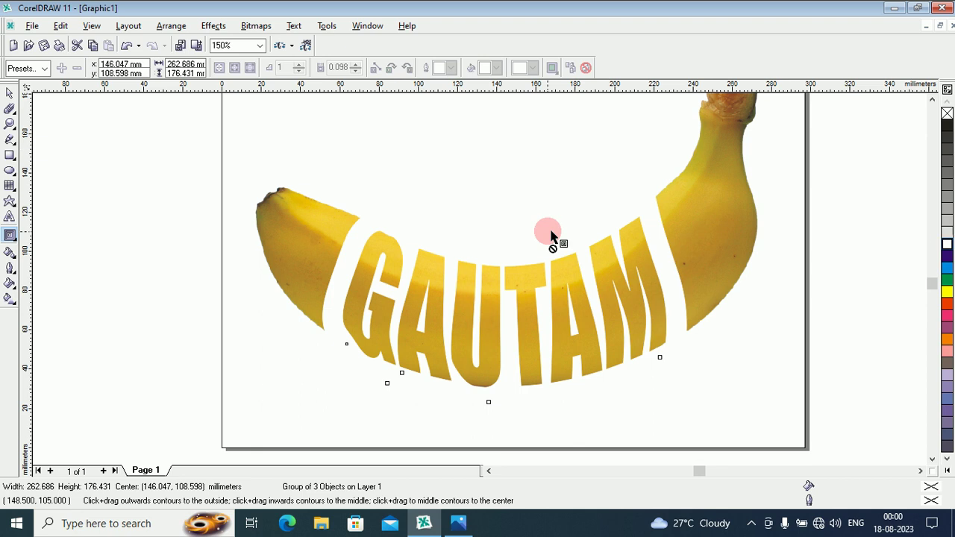
scroll(551, 236, "down", 2)
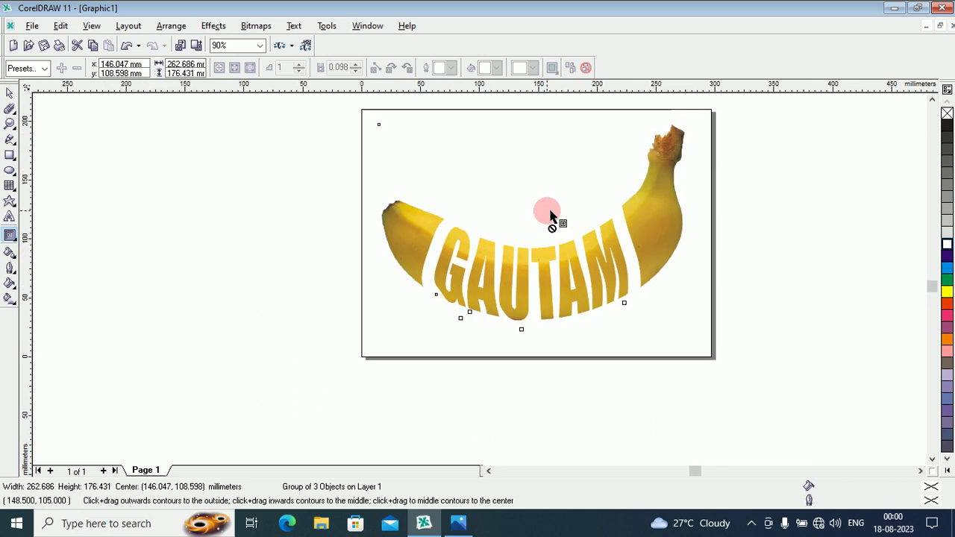
left_click(918, 471)
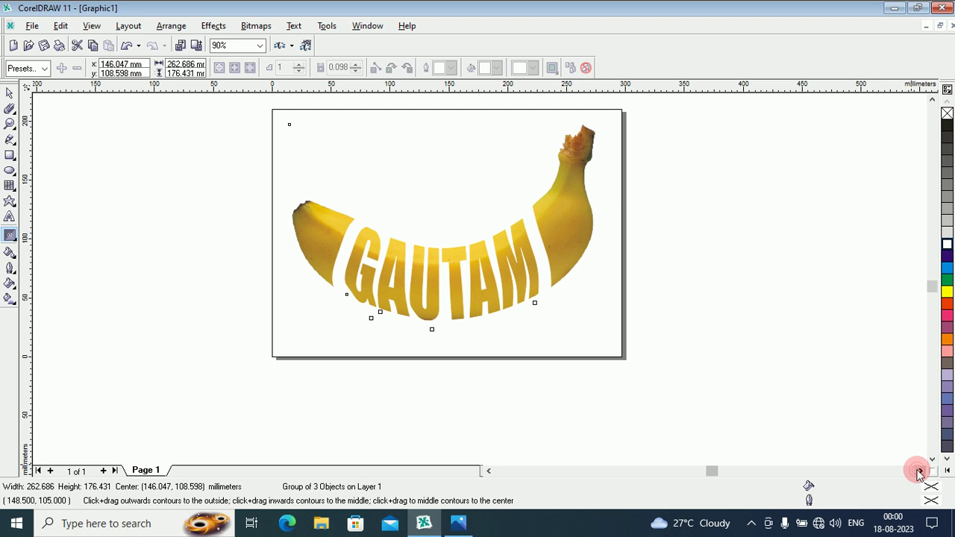
scroll(477, 228, "up", 2)
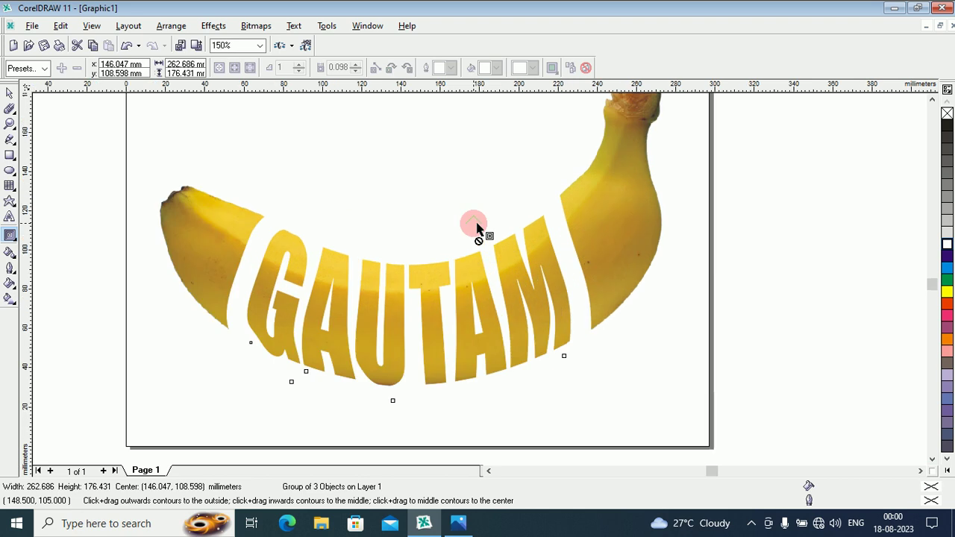